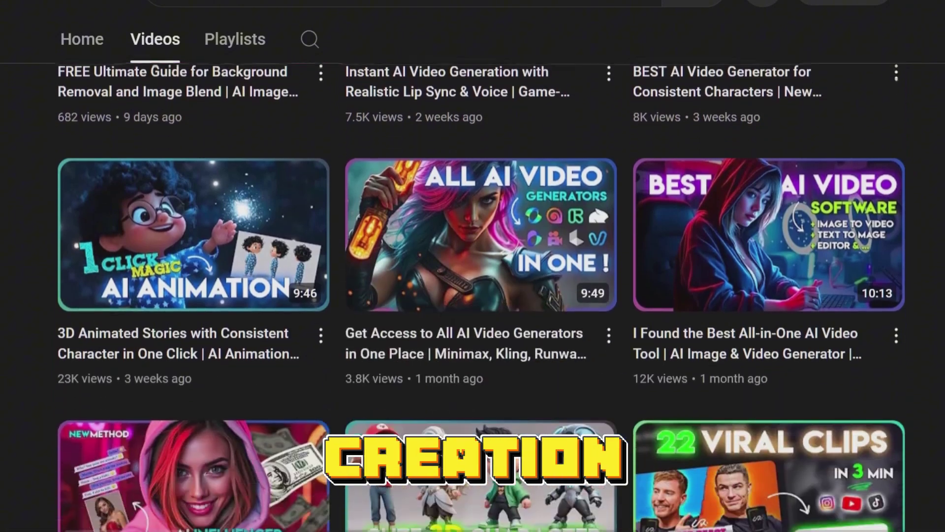
pyautogui.scroll(-6, 473, 296)
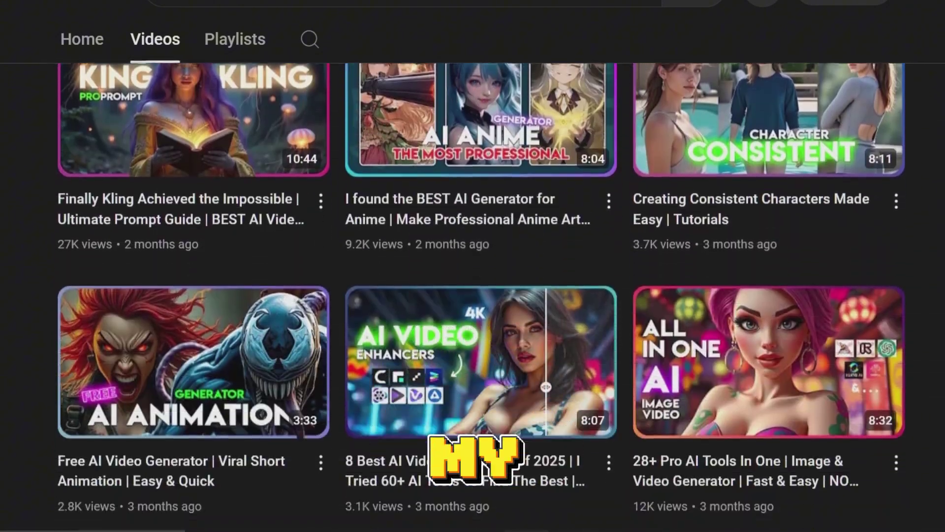
pyautogui.scroll(-10, 472, 296)
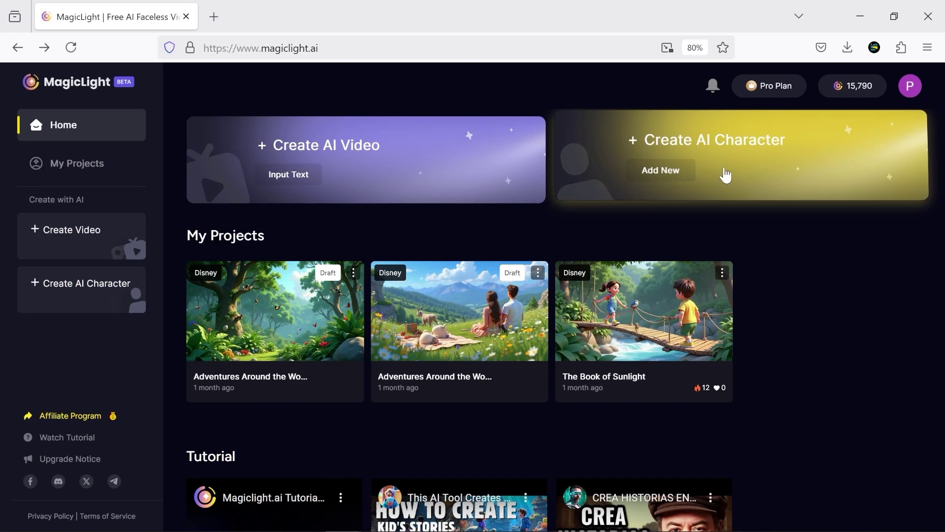
# Look through the Create Character form, including its character styles, prompt and photo upload options, and close it.
pyautogui.click(726, 175)
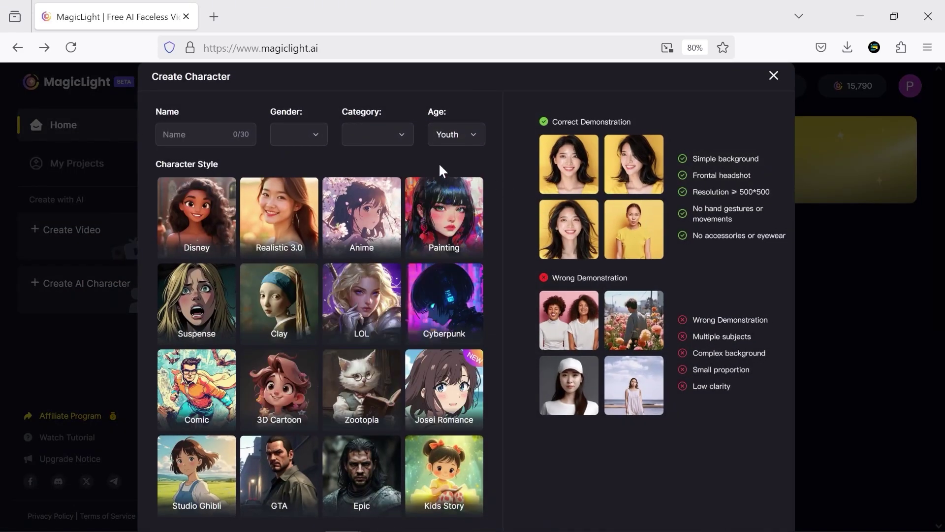
pyautogui.scroll(-3, 497, 247)
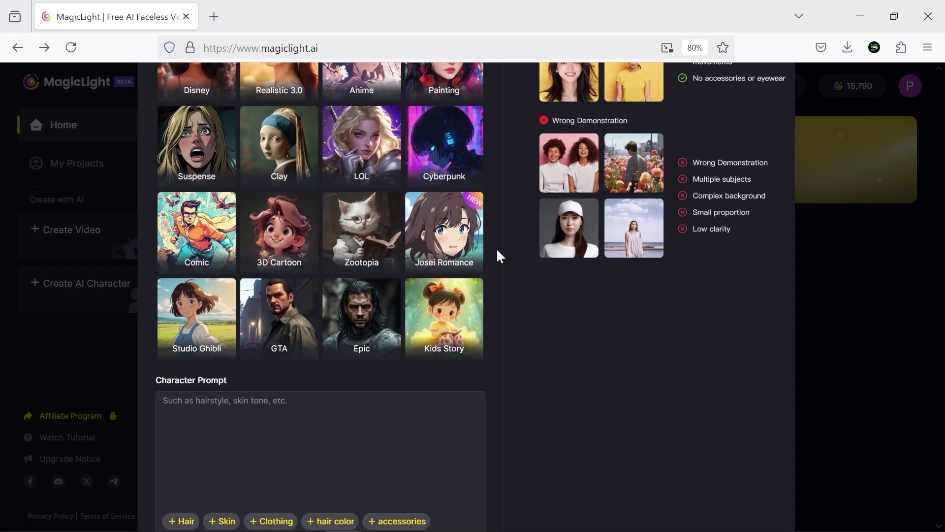
pyautogui.scroll(-2, 497, 252)
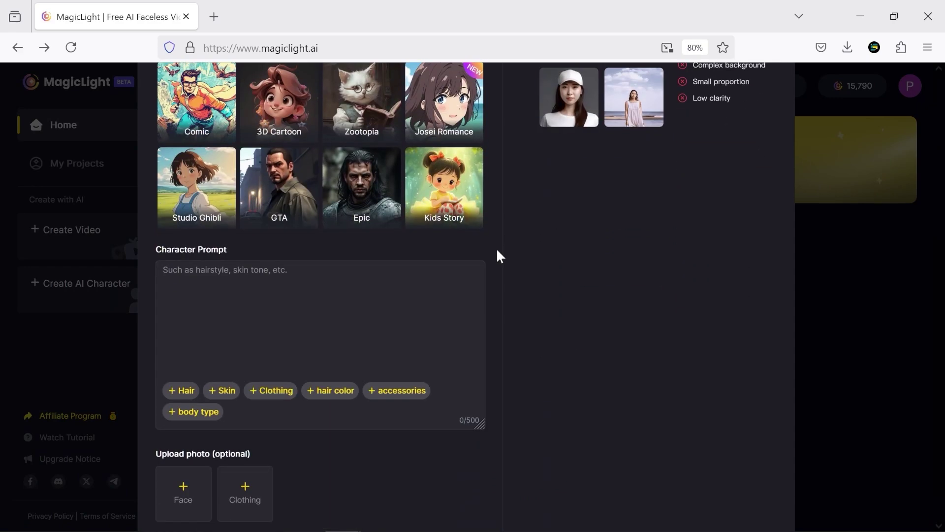
pyautogui.scroll(5, 502, 246)
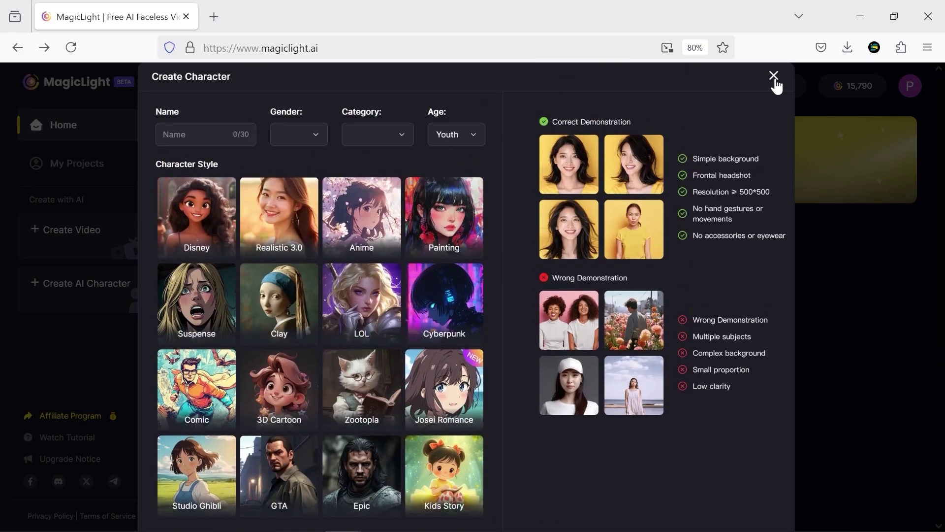
pyautogui.click(775, 78)
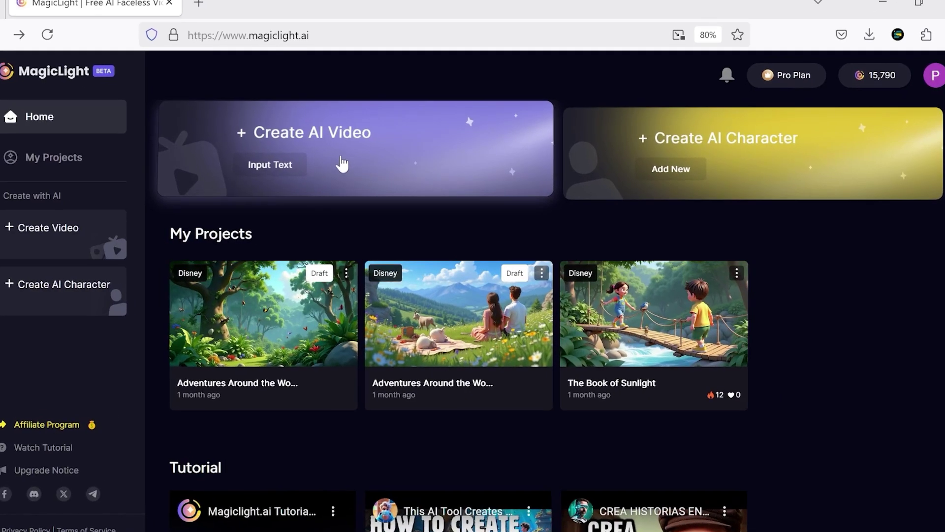
# Start a new AI video project, check the Basic Script mode, and return to Smart Script.
pyautogui.click(338, 163)
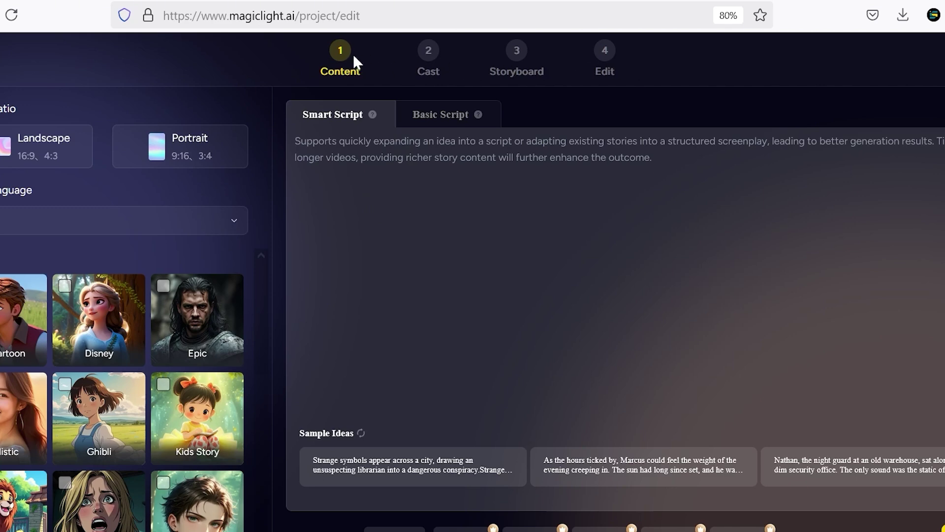
pyautogui.click(429, 118)
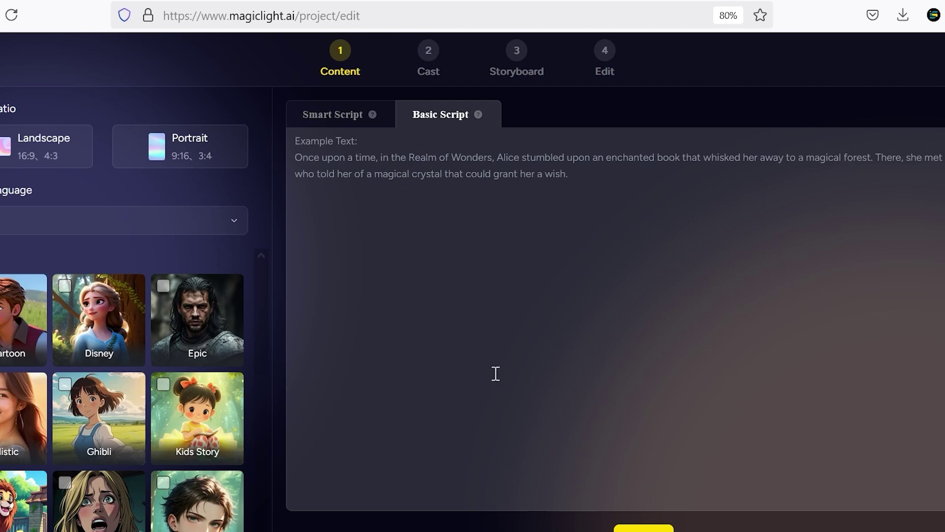
pyautogui.click(337, 118)
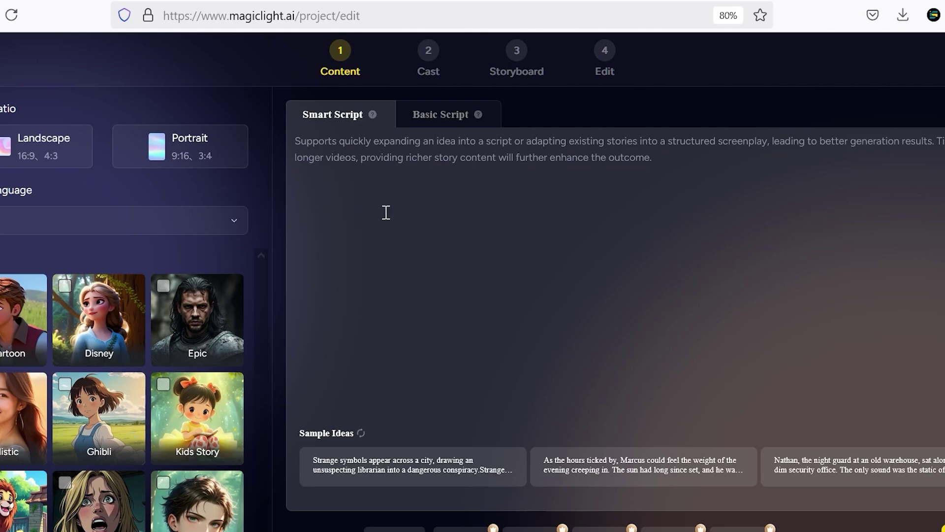
# Try several sample story ideas as the Smart Script text, refresh the samples, and clear the script.
pyautogui.click(414, 465)
pyautogui.click(719, 468)
pyautogui.click(807, 468)
pyautogui.click(362, 434)
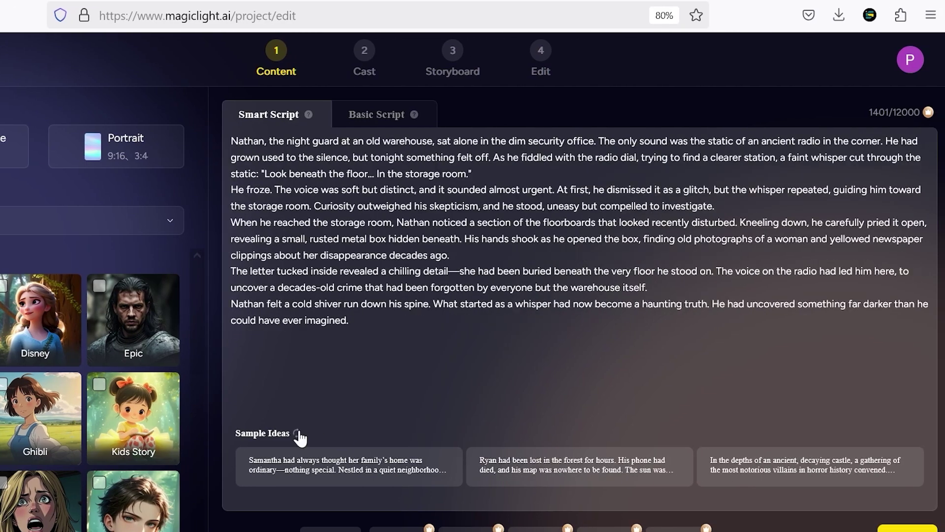
pyautogui.click(307, 458)
pyautogui.moveTo(611, 340); pyautogui.dragTo(230, 135)
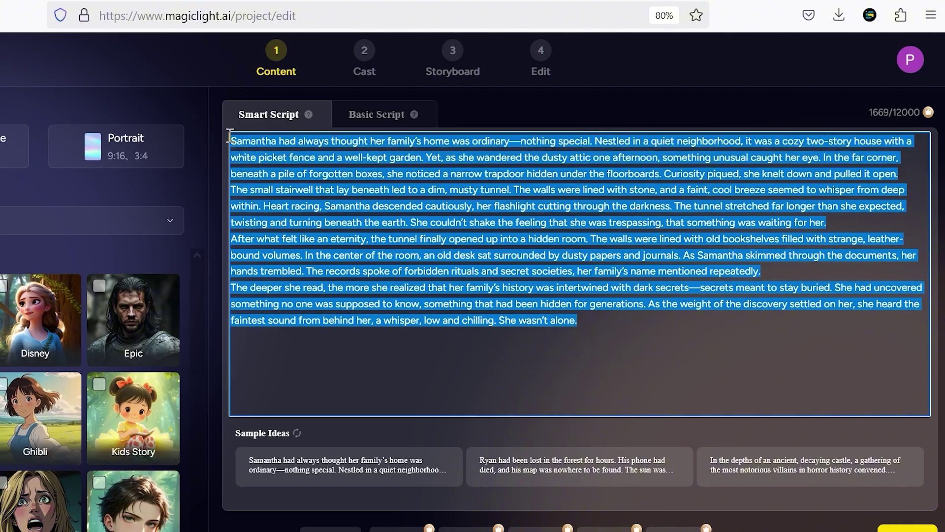
pyautogui.press('BackSpace')
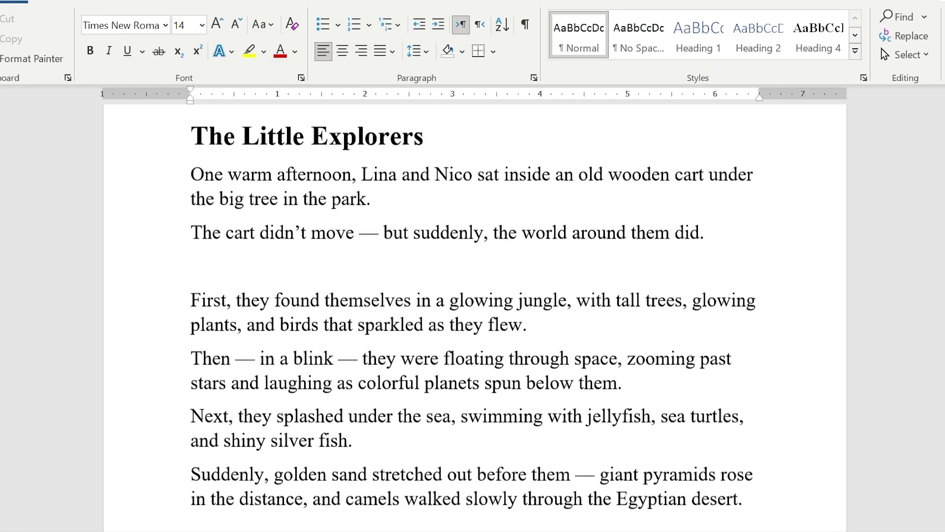
# Review "The Little Explorers" story in the Word document and paste its text into the video project's Smart Script.
pyautogui.scroll(-3, 473, 316)
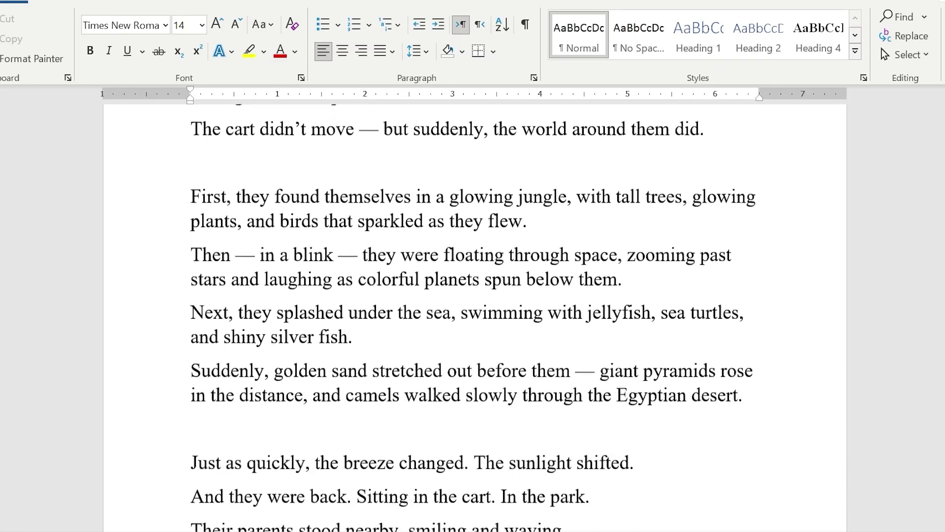
pyautogui.scroll(-10, 472, 315)
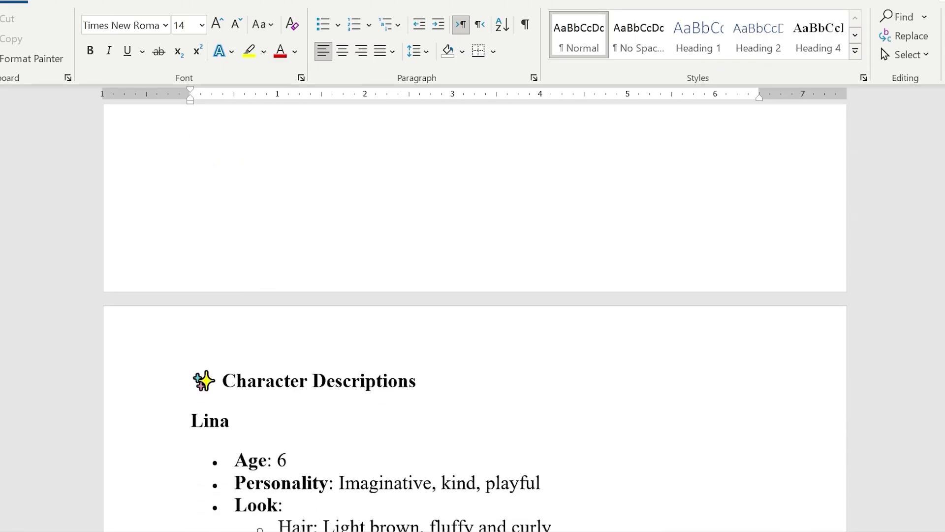
pyautogui.scroll(-8, 472, 315)
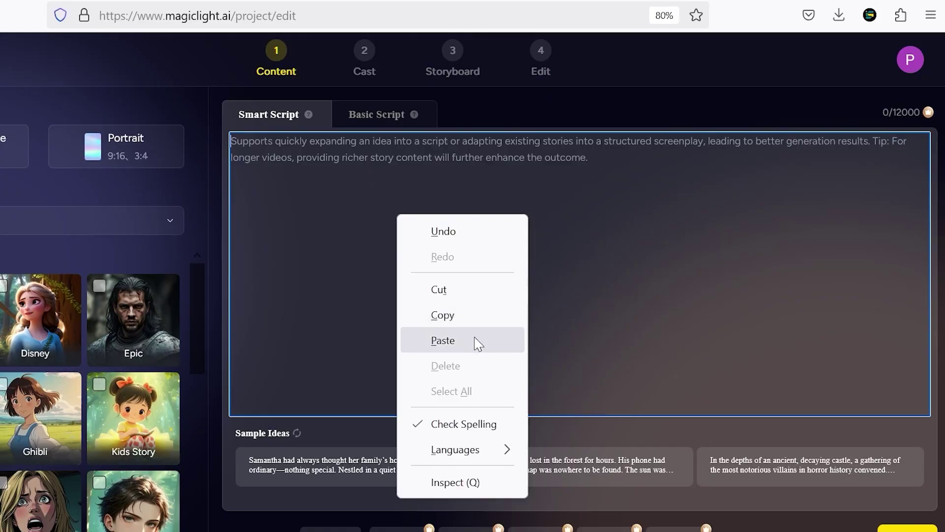
pyautogui.click(476, 340)
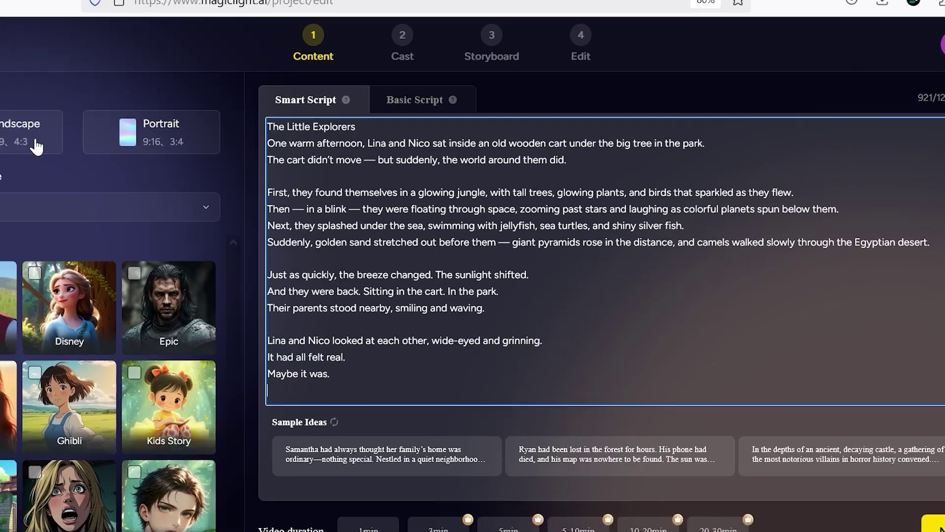
# Set the video's aspect ratio to Landscape and look through the available video languages.
pyautogui.click(13, 148)
pyautogui.click(230, 103)
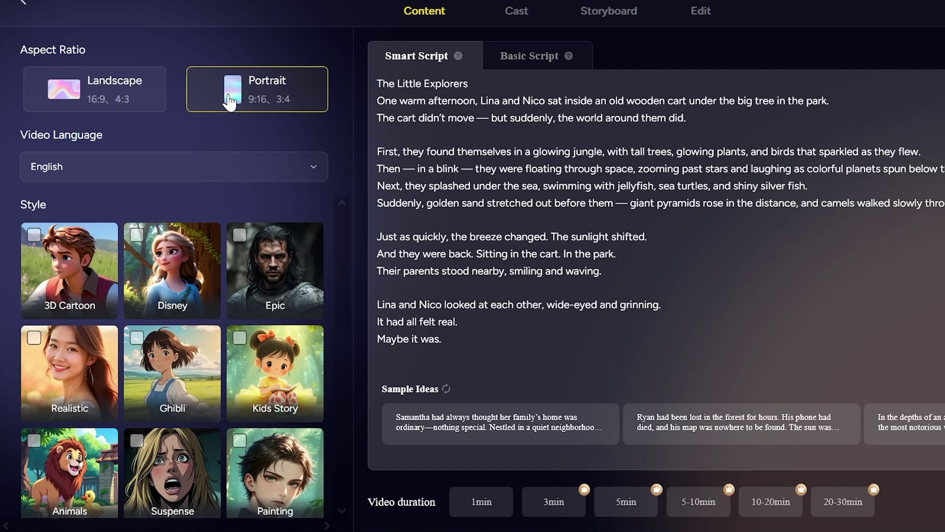
pyautogui.click(93, 89)
pyautogui.click(147, 170)
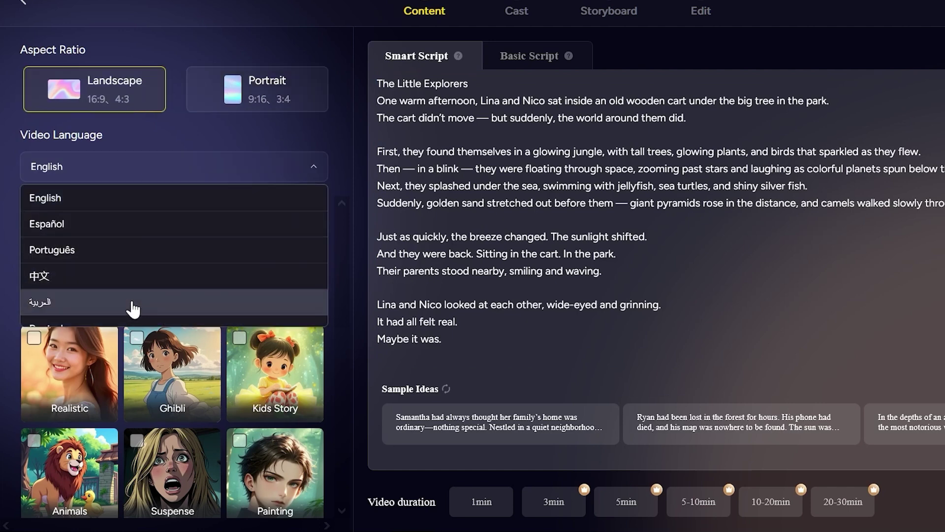
pyautogui.scroll(-2, 131, 310)
pyautogui.press('Escape')
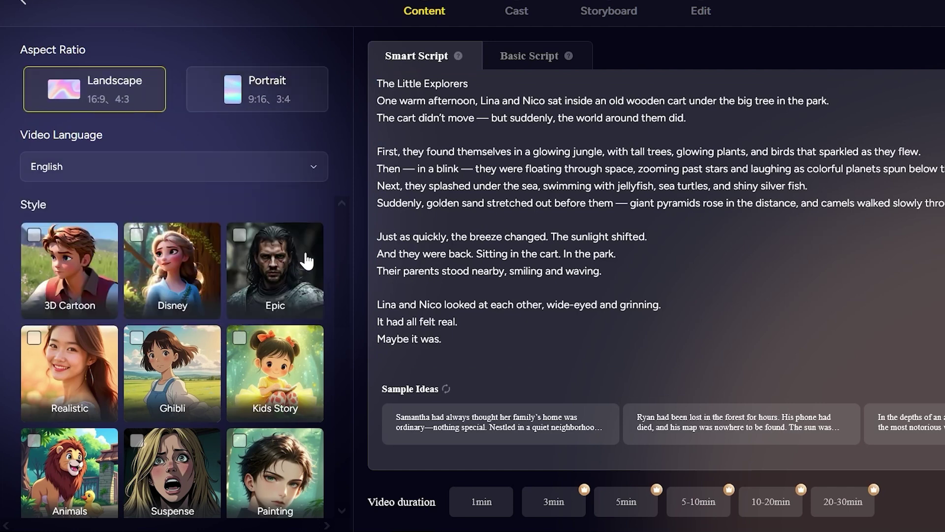
# Look through the available visual styles, try a few, and choose Disney for the video.
pyautogui.scroll(-5, 337, 230)
pyautogui.scroll(-2, 338, 231)
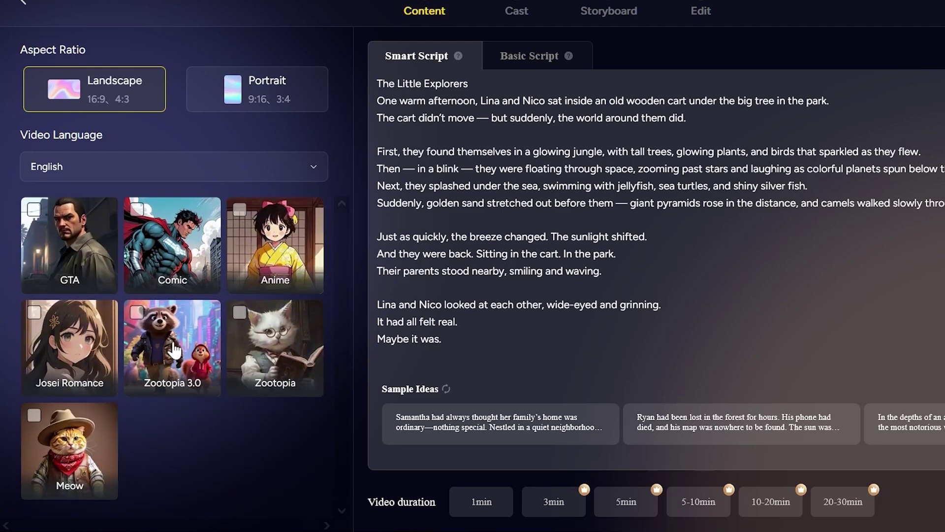
pyautogui.click(176, 342)
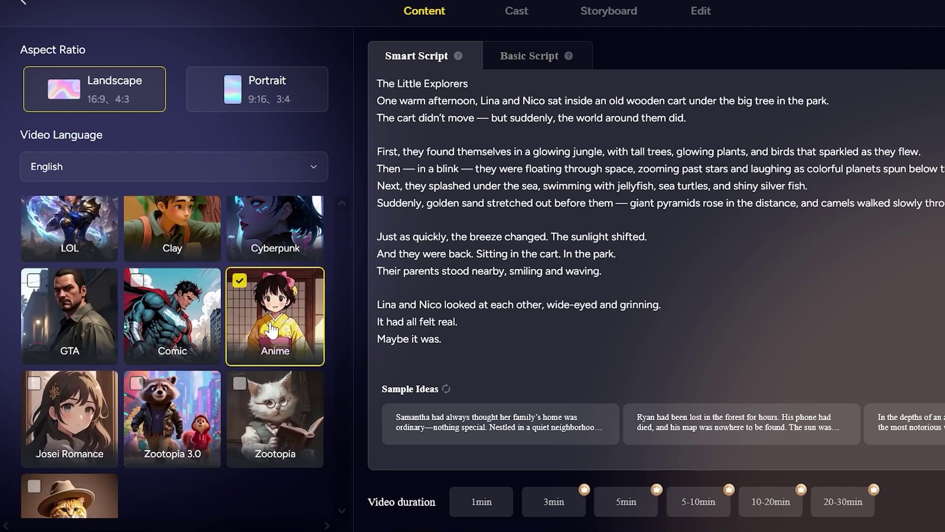
pyautogui.scroll(1, 276, 325)
pyautogui.click(176, 295)
pyautogui.scroll(4, 175, 290)
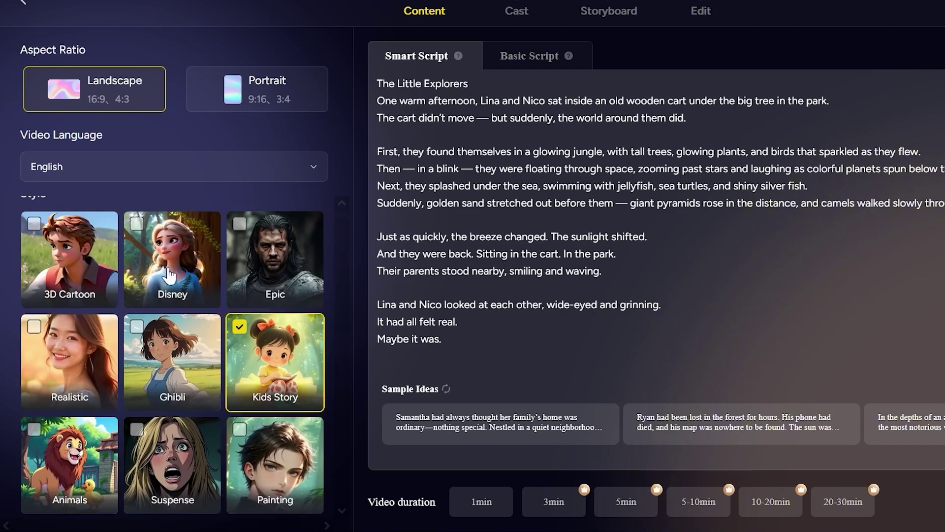
pyautogui.click(173, 269)
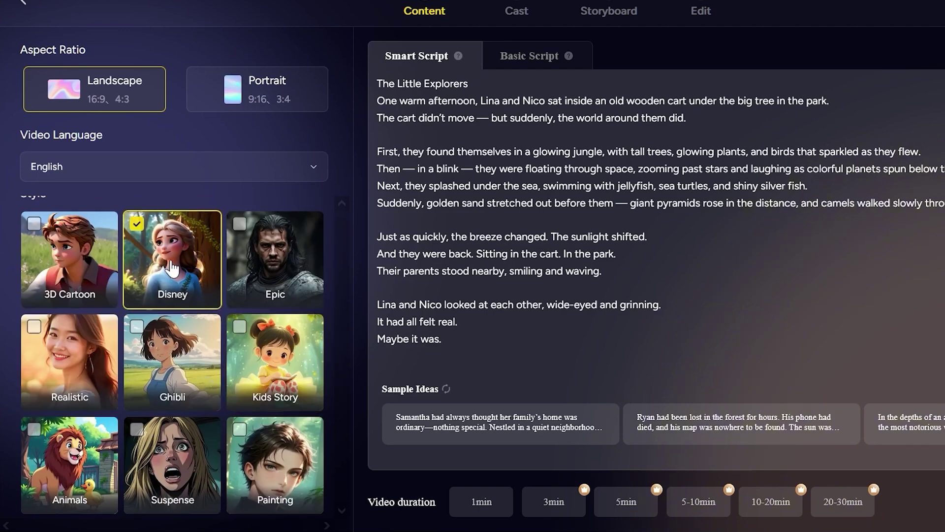
pyautogui.scroll(1, 202, 290)
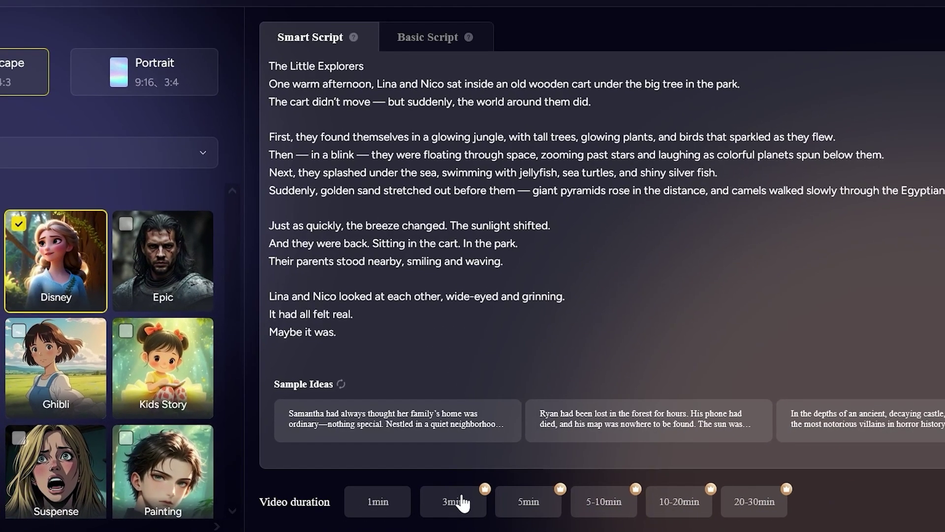
# Set the video duration to 3min and proceed to generate the script's scene and shot breakdown.
pyautogui.click(752, 503)
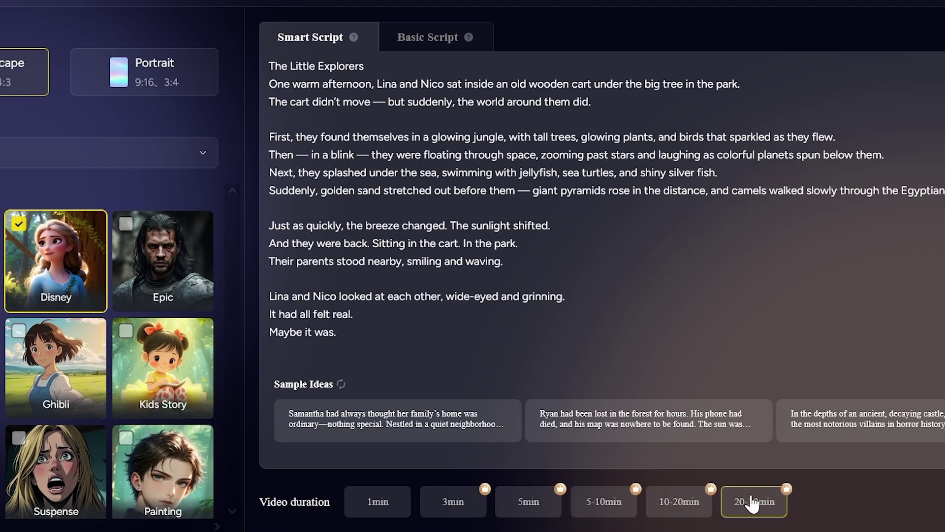
pyautogui.click(446, 507)
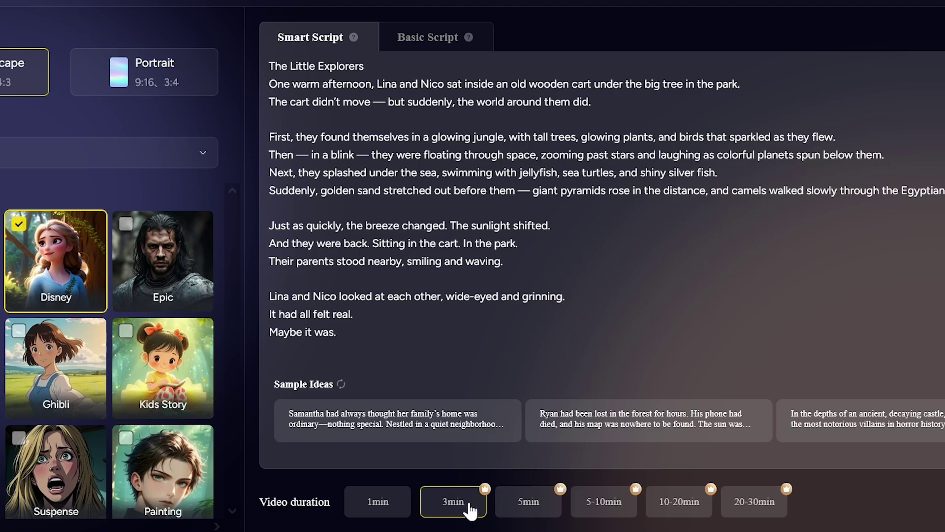
pyautogui.click(891, 512)
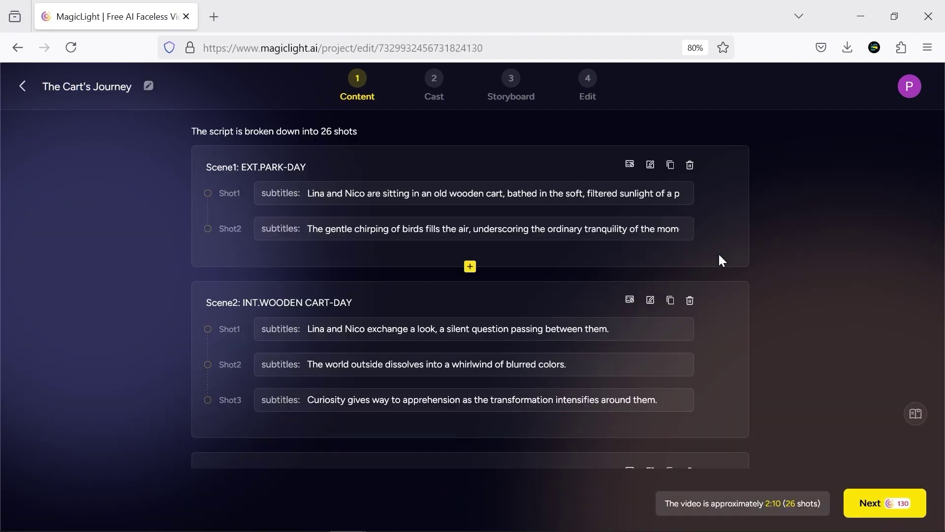
# Review the script's breakdown into scenes and shots with their subtitles.
pyautogui.scroll(-5, 720, 255)
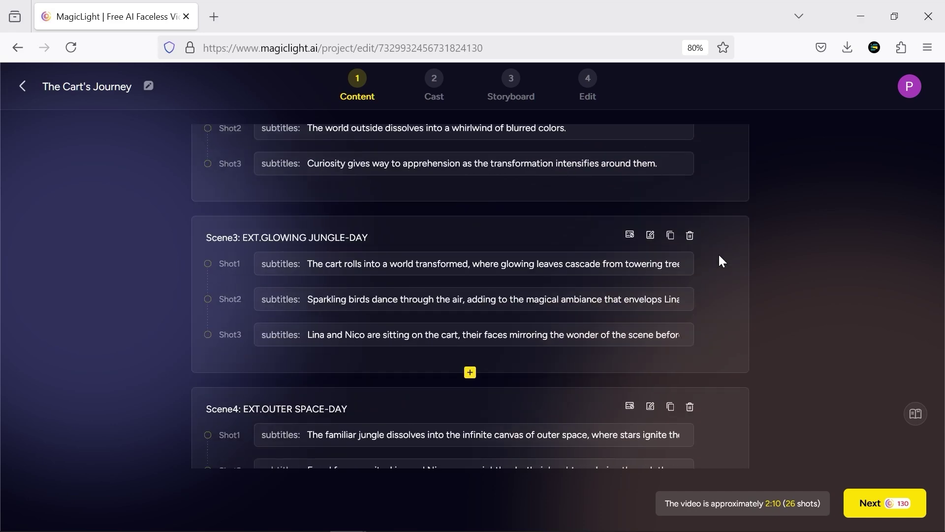
pyautogui.scroll(-10, 720, 256)
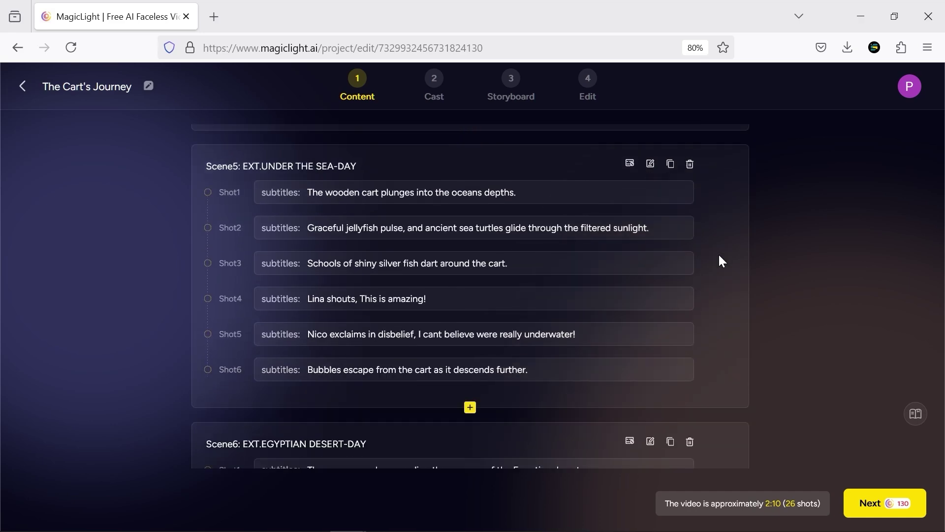
pyautogui.scroll(-3, 719, 260)
pyautogui.scroll(18, 717, 345)
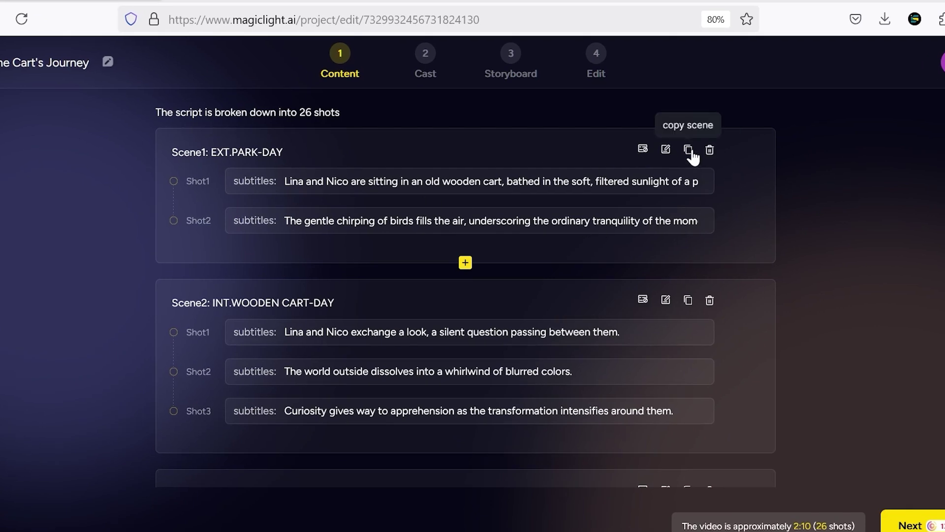
# Examine the time, space and weather options in Scene 1's edit dialog and close it.
pyautogui.click(666, 150)
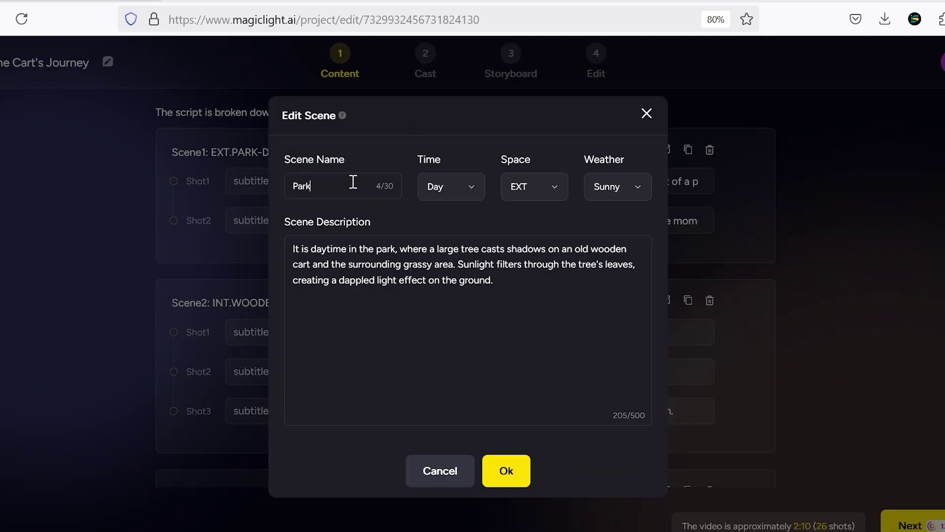
pyautogui.click(456, 189)
pyautogui.click(523, 195)
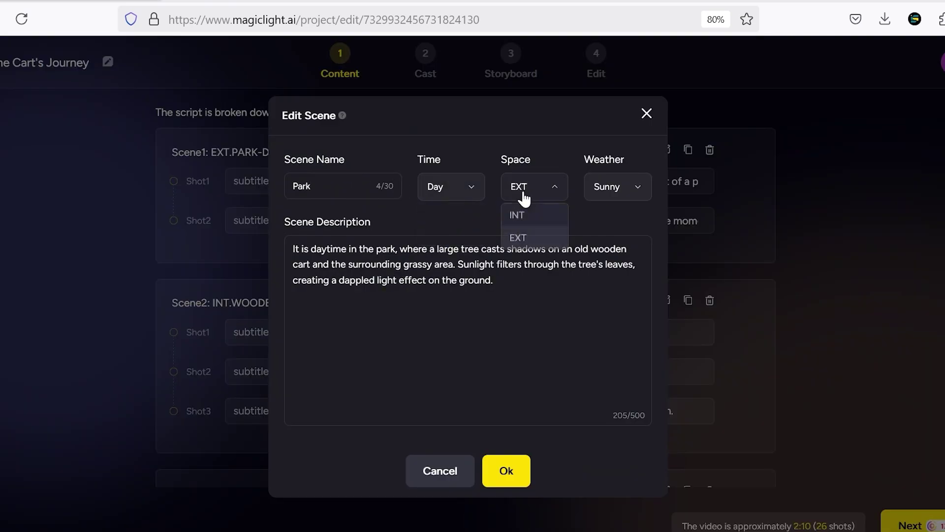
pyautogui.click(629, 190)
pyautogui.click(549, 308)
pyautogui.press('Escape')
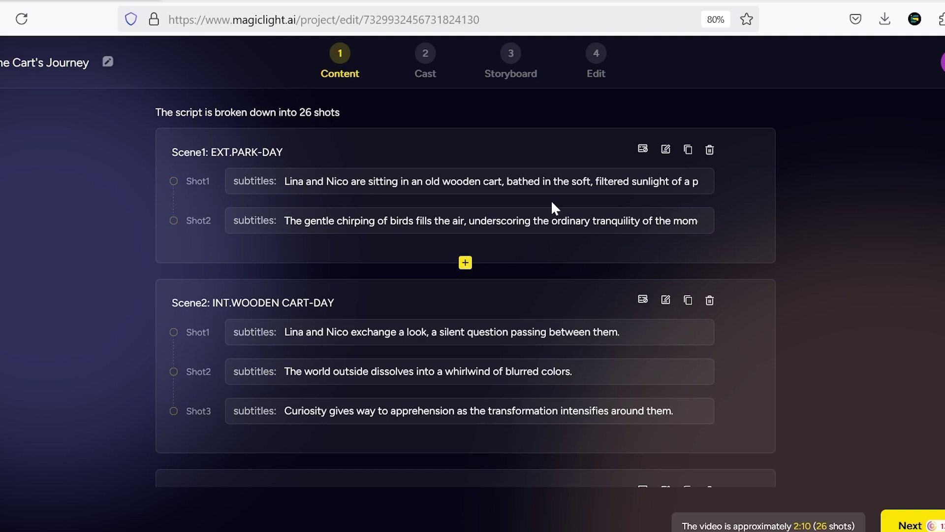
# Add an empty shot directly after Shot 1 in Scene 1.
pyautogui.moveTo(543, 181); pyautogui.dragTo(621, 181)
pyautogui.click(700, 180)
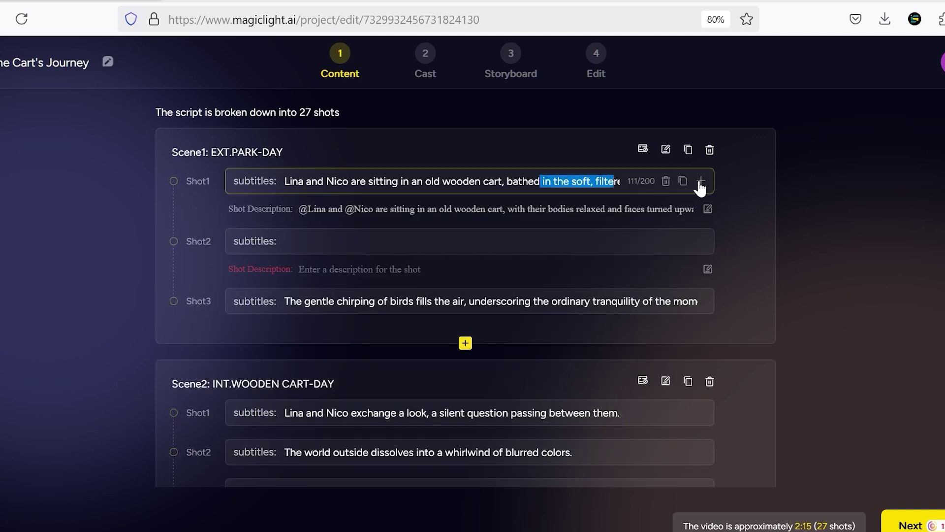
# Delete the empty Shot 2 from Scene 1 and look through the remaining scenes down to Scene 8.
pyautogui.click(421, 238)
pyautogui.click(735, 209)
pyautogui.scroll(-15, 770, 213)
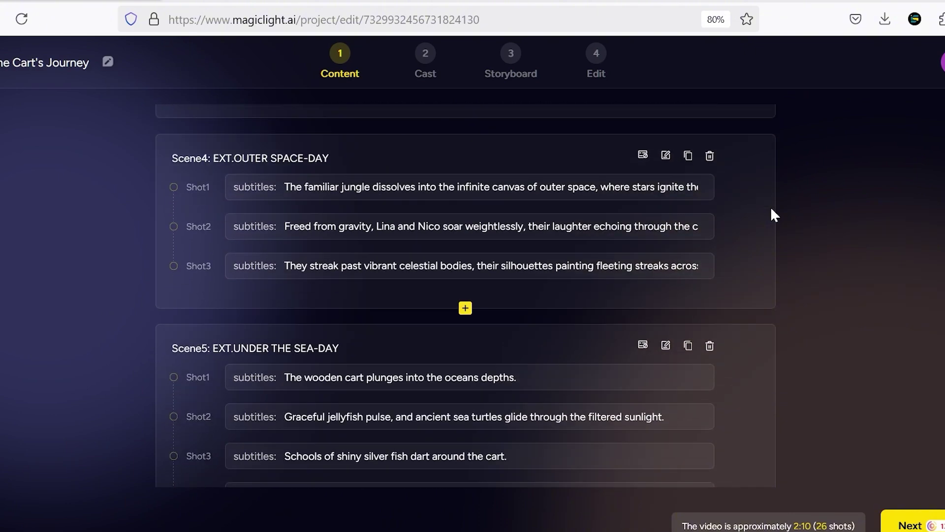
pyautogui.scroll(-2, 772, 210)
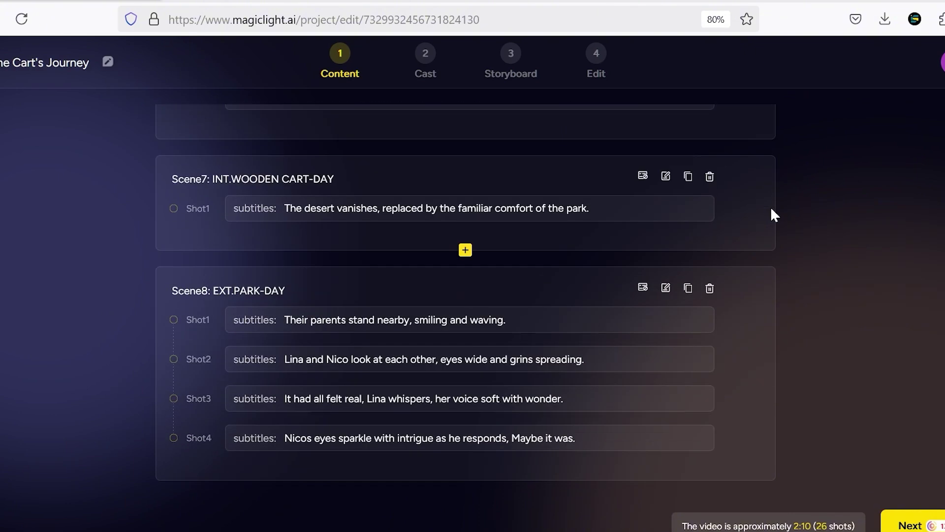
pyautogui.scroll(8, 772, 210)
pyautogui.scroll(12, 771, 209)
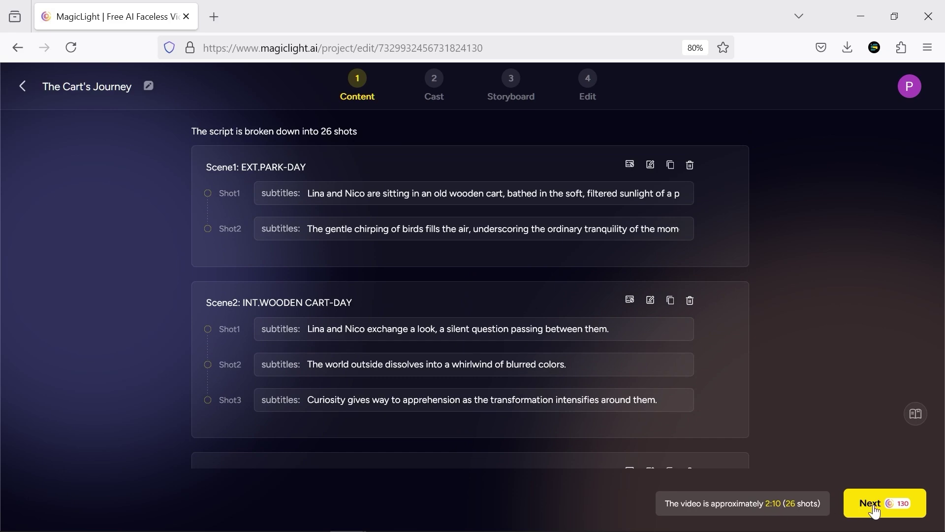
# Proceed to the Cast stage and rename the project "The Little Explorers".
pyautogui.click(876, 507)
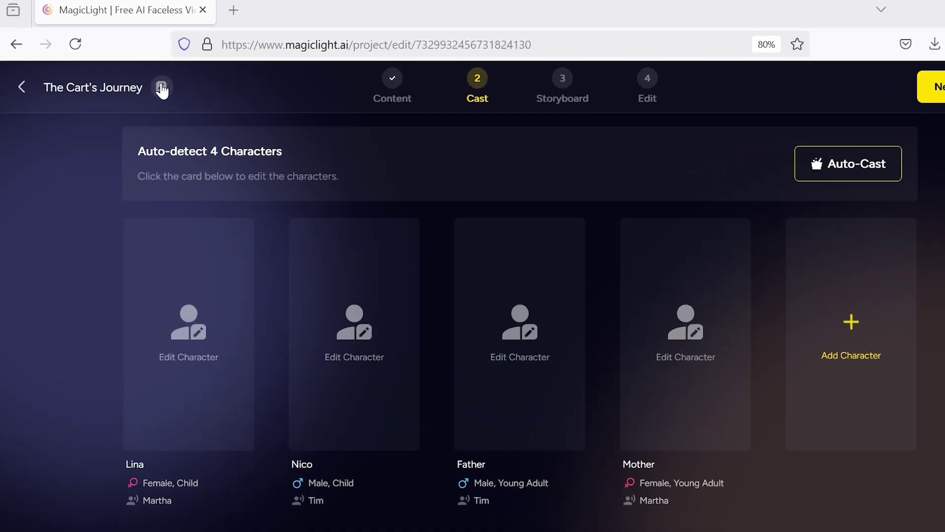
pyautogui.click(149, 87)
pyautogui.moveTo(153, 87); pyautogui.dragTo(50, 88)
pyautogui.write('The Little Explorers')
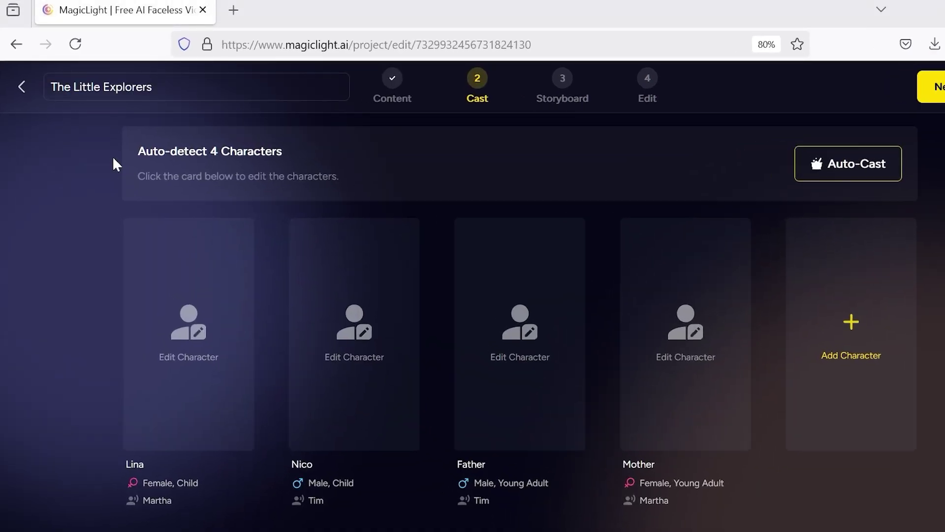
pyautogui.click(104, 147)
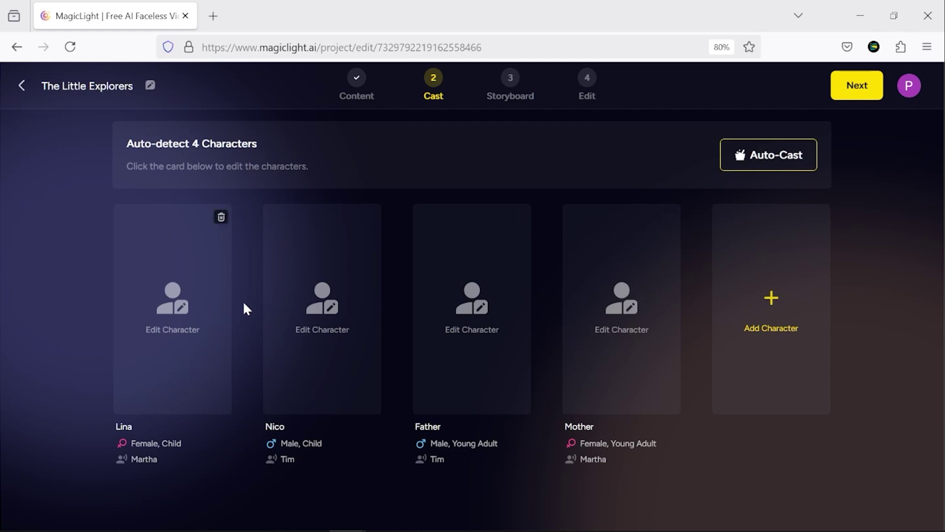
# Browse the female character library for Lina and start creating a custom character.
pyautogui.click(217, 305)
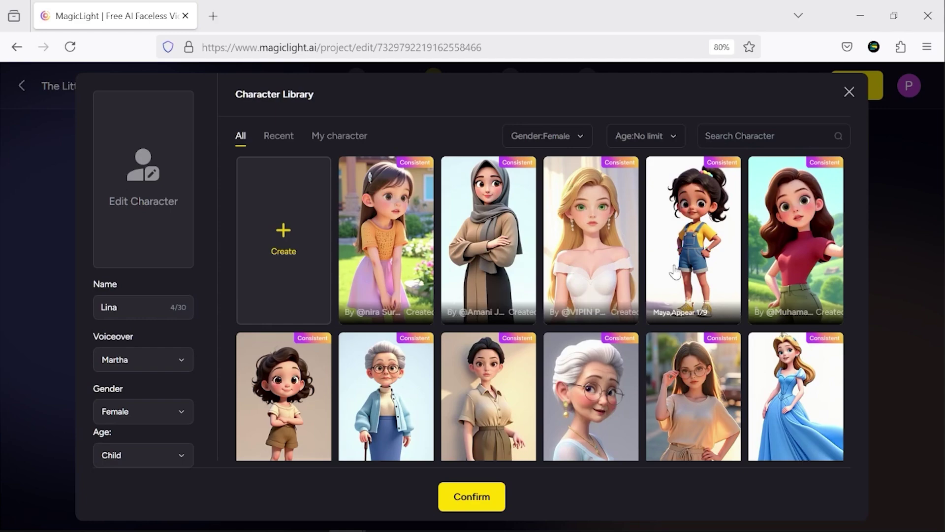
pyautogui.scroll(-6, 759, 268)
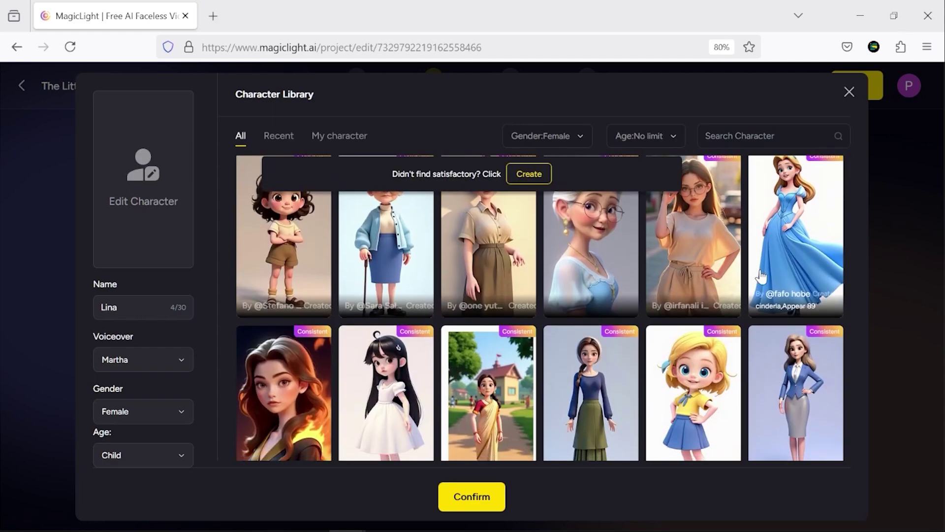
pyautogui.scroll(-12, 761, 277)
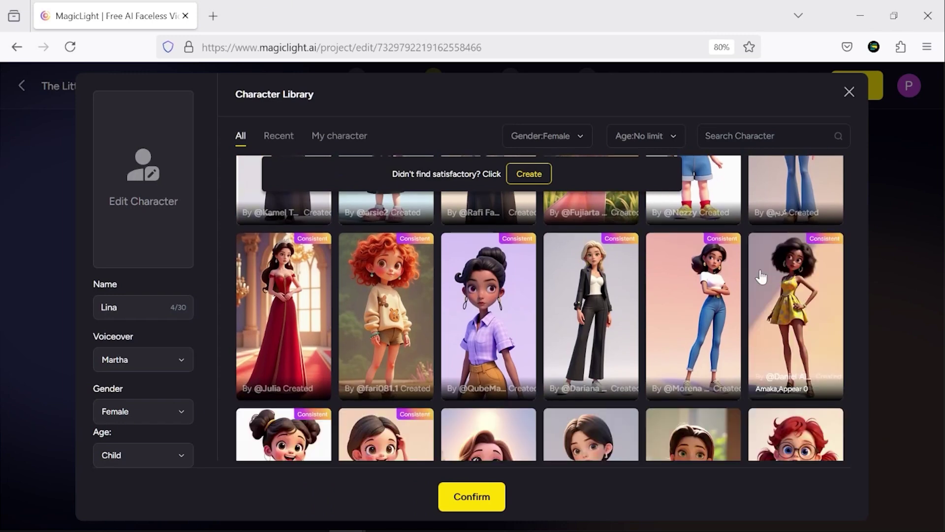
pyautogui.scroll(-6, 760, 274)
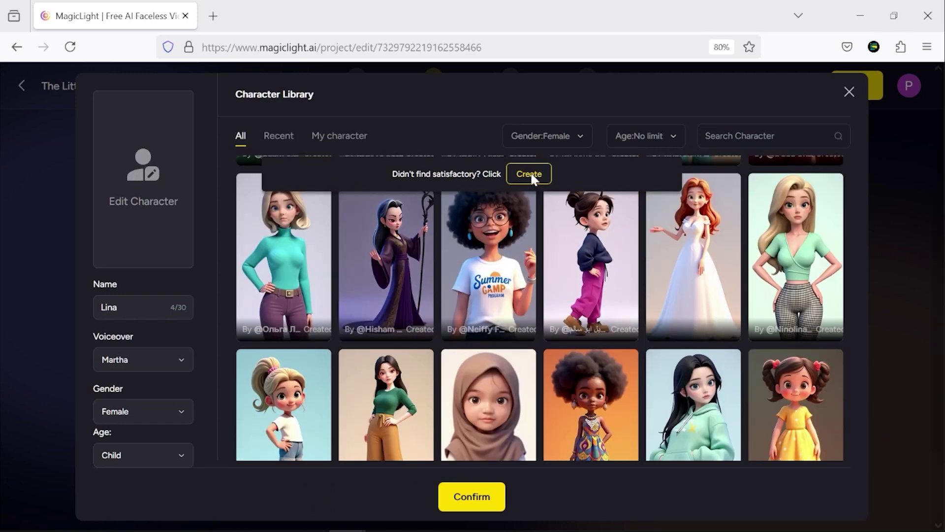
pyautogui.click(532, 176)
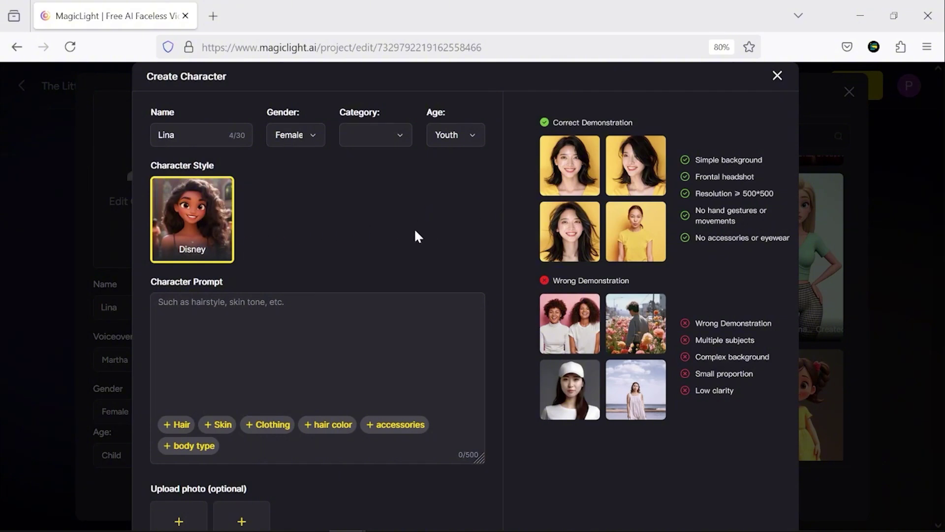
# Set Lina's category to Human and describe her: age 6, imaginative, kind, playful, light brown curly hair, big dark eyes, teal t-shirt, orange shorts, blue sneakers.
pyautogui.click(292, 142)
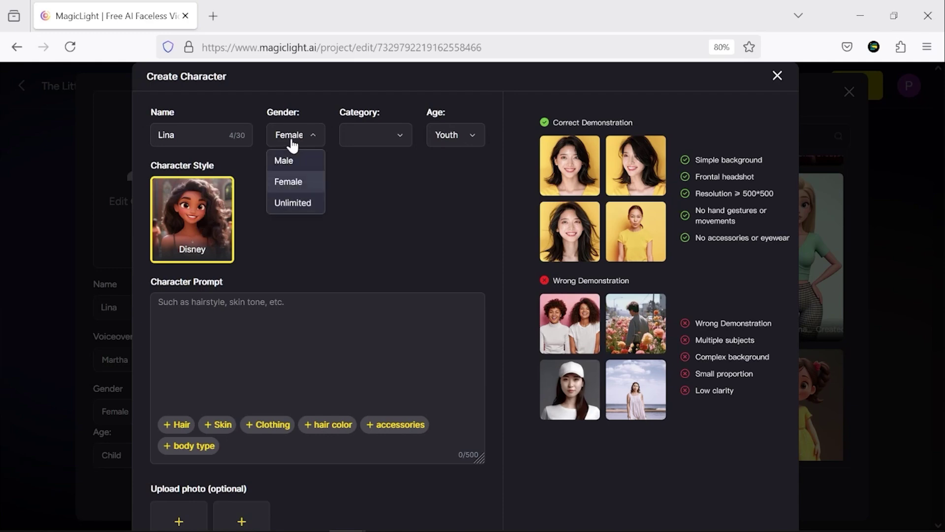
pyautogui.click(292, 141)
pyautogui.click(376, 135)
pyautogui.click(365, 160)
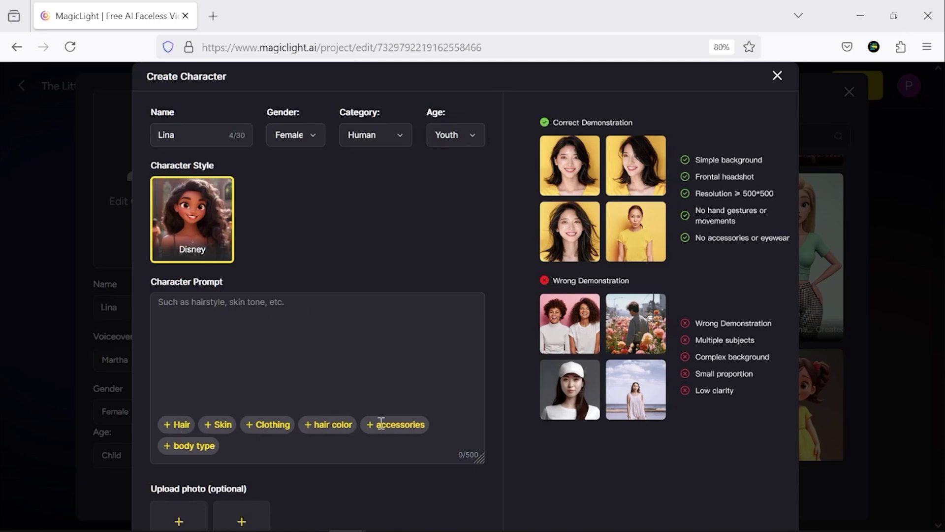
pyautogui.click(334, 360)
pyautogui.write('• Age: 6 • Personality: Imaginative, kind, playful • Look: o Hair: Light brown, fluffy and curly o Eyes: Big and dark with long lashes o Outfit: Soft teal t-shirt and simple orange shorts o Shoes: Soft blue sneakers')
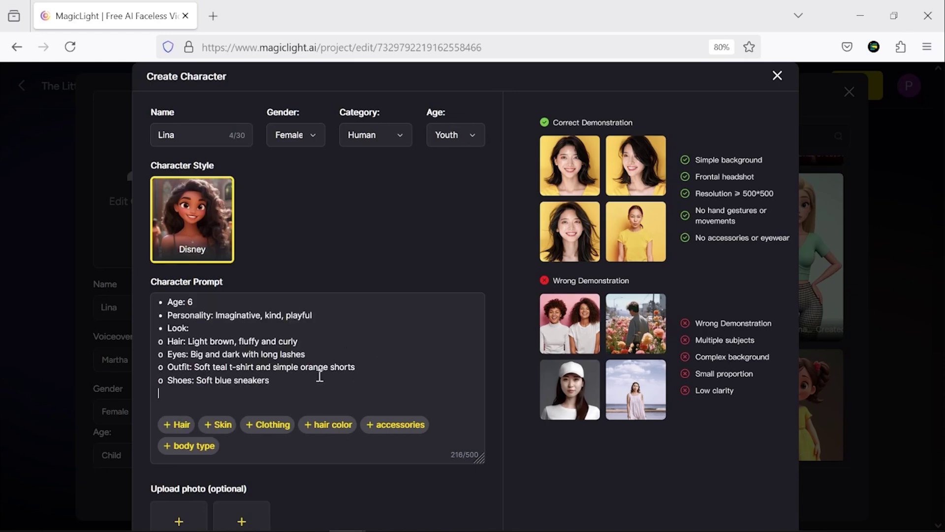
pyautogui.scroll(-3, 419, 382)
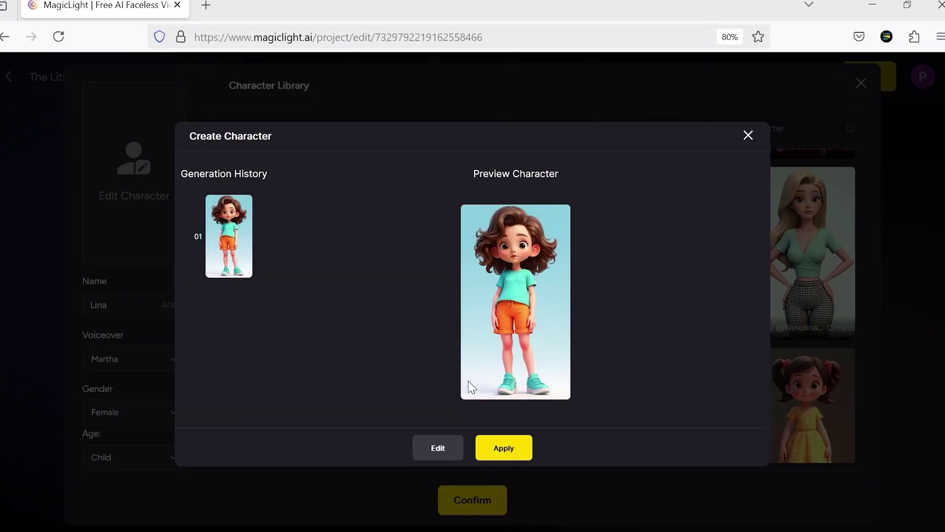
# Generate further variants of Lina, compare them and apply the fourth one to her role.
pyautogui.click(436, 457)
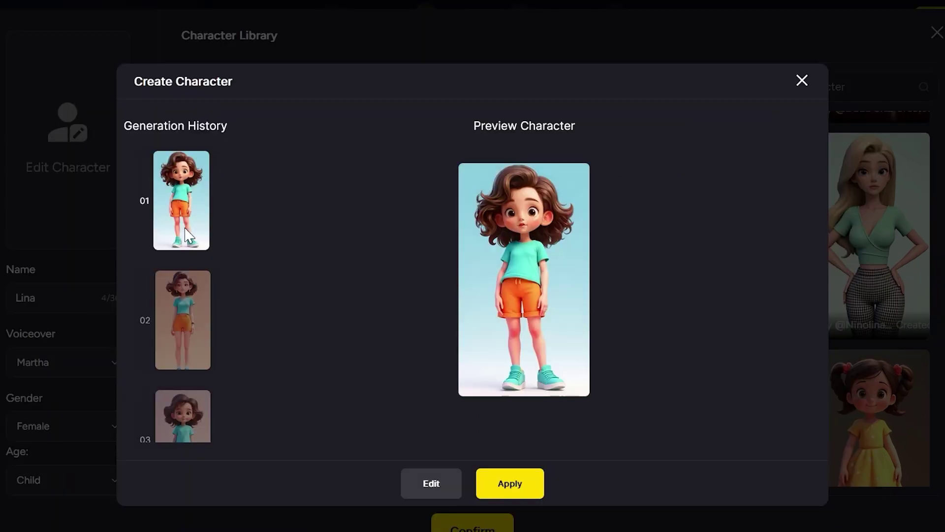
pyautogui.click(182, 316)
pyautogui.click(187, 359)
pyautogui.click(190, 384)
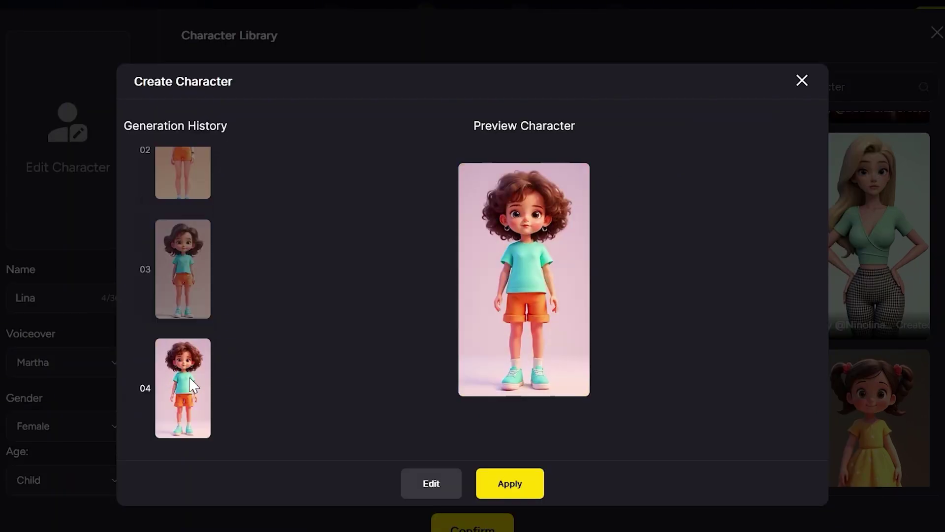
pyautogui.click(486, 492)
pyautogui.click(497, 527)
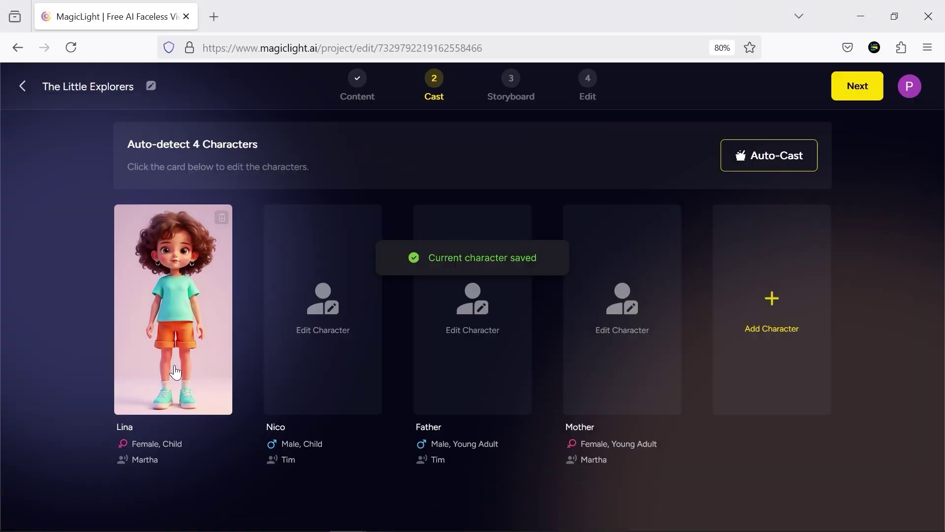
# Audition the Martha, Sophia, Emily, Laura, Victoria and Emma voices for Lina and set her voiceover to Laura.
pyautogui.click(157, 354)
pyautogui.click(143, 363)
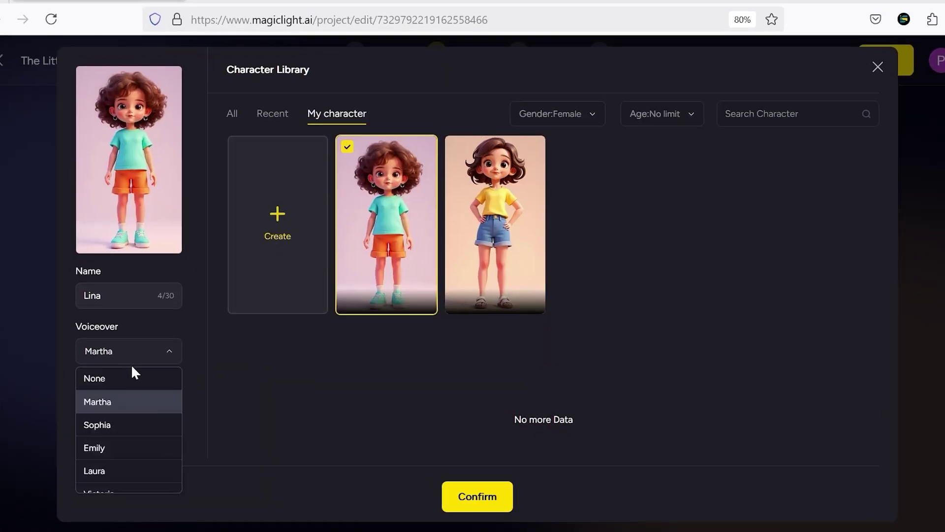
pyautogui.click(163, 404)
pyautogui.moveTo(161, 426)
pyautogui.click(161, 427)
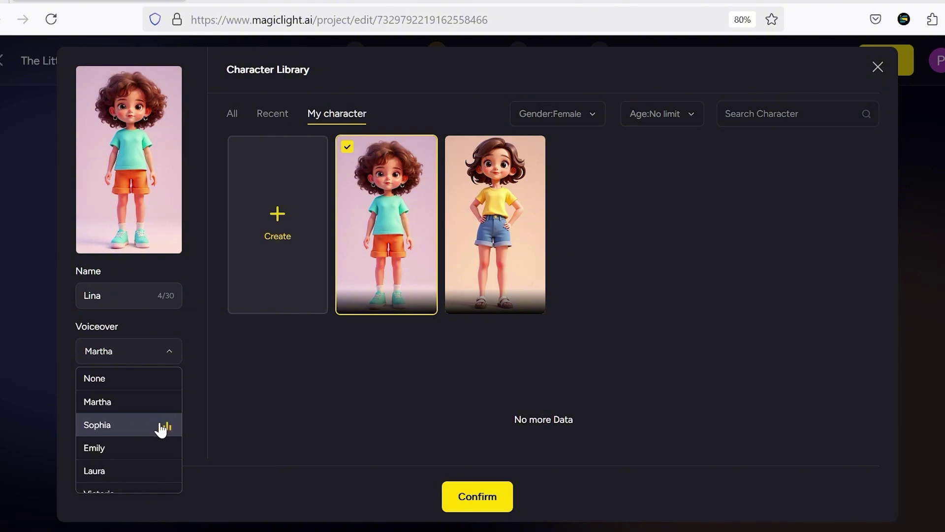
pyautogui.click(160, 449)
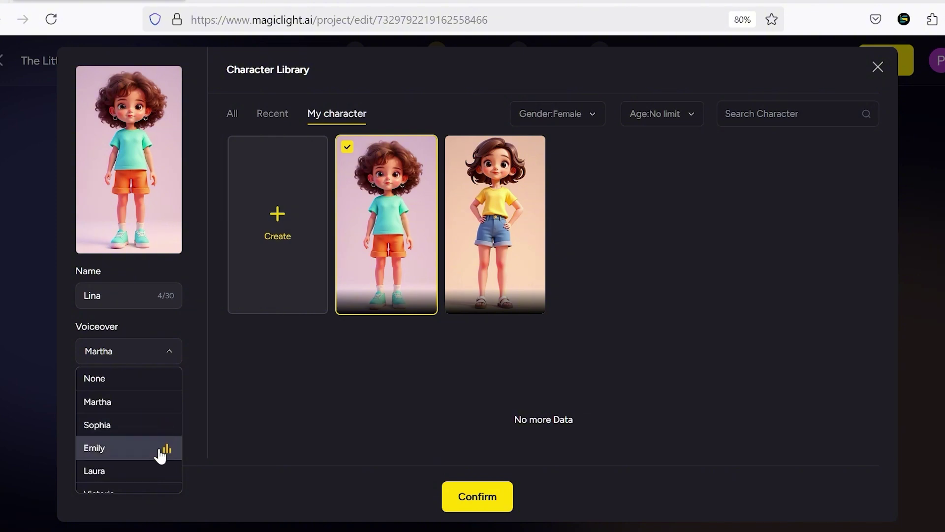
pyautogui.scroll(-2, 160, 455)
pyautogui.click(155, 415)
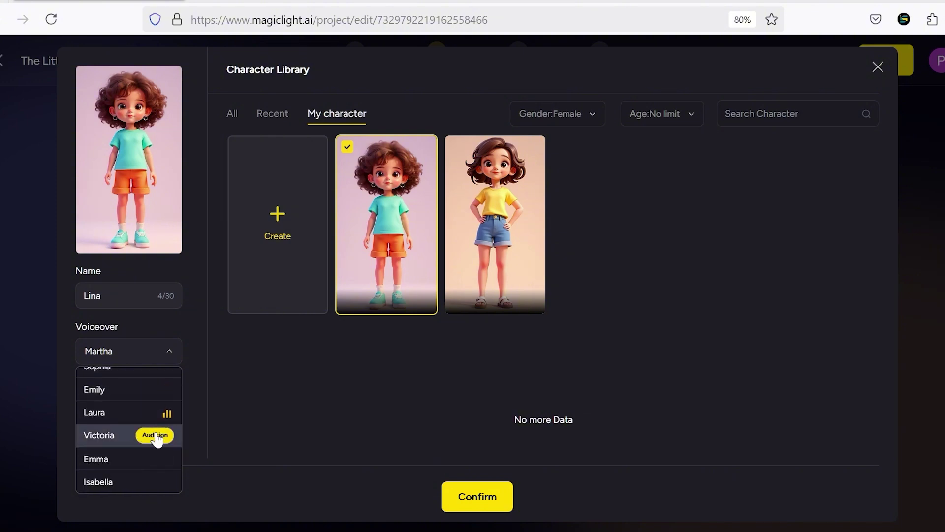
pyautogui.click(156, 438)
pyautogui.click(157, 458)
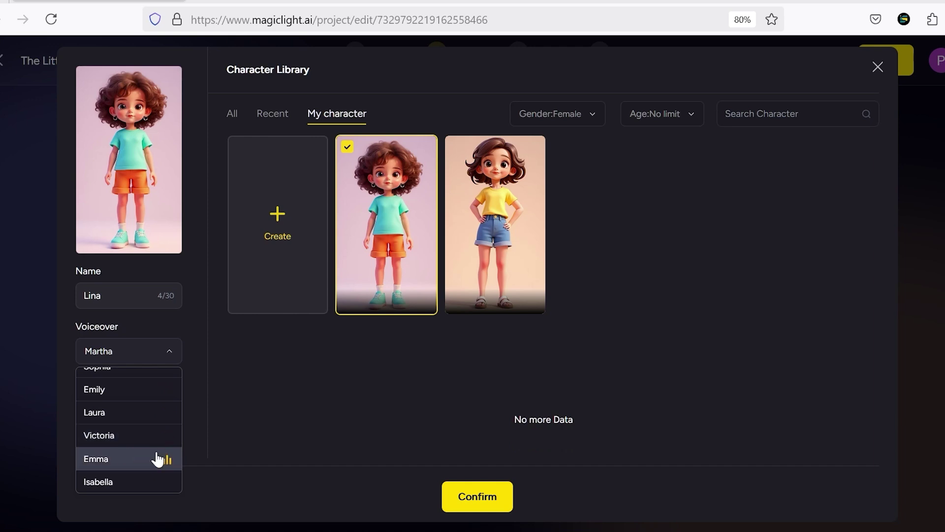
pyautogui.click(150, 413)
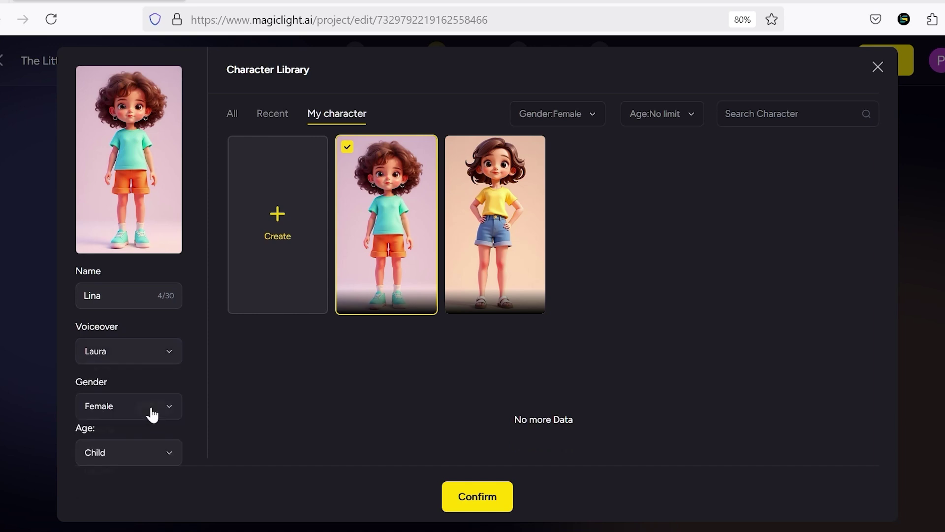
pyautogui.click(477, 508)
# Start a custom character for Nico with the category Human and the age Child.
pyautogui.click(333, 356)
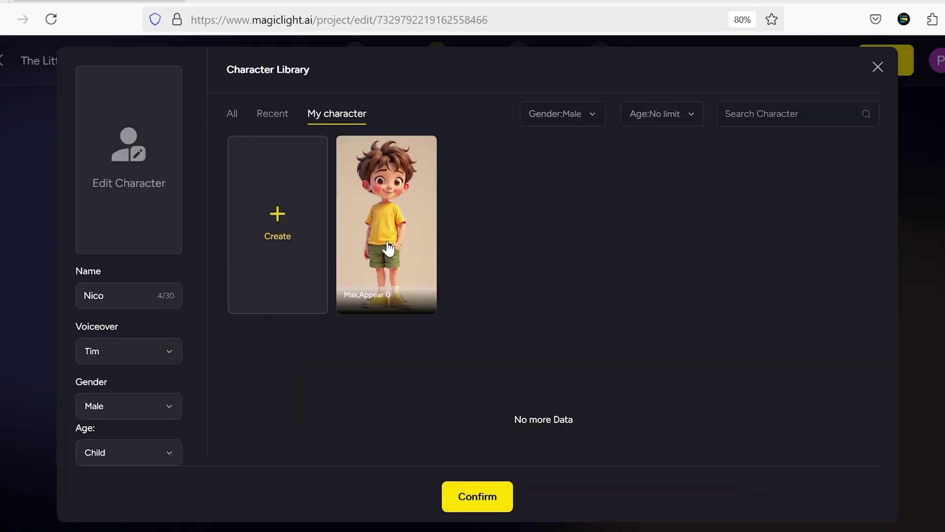
pyautogui.click(304, 249)
pyautogui.click(372, 127)
pyautogui.click(376, 134)
pyautogui.click(456, 110)
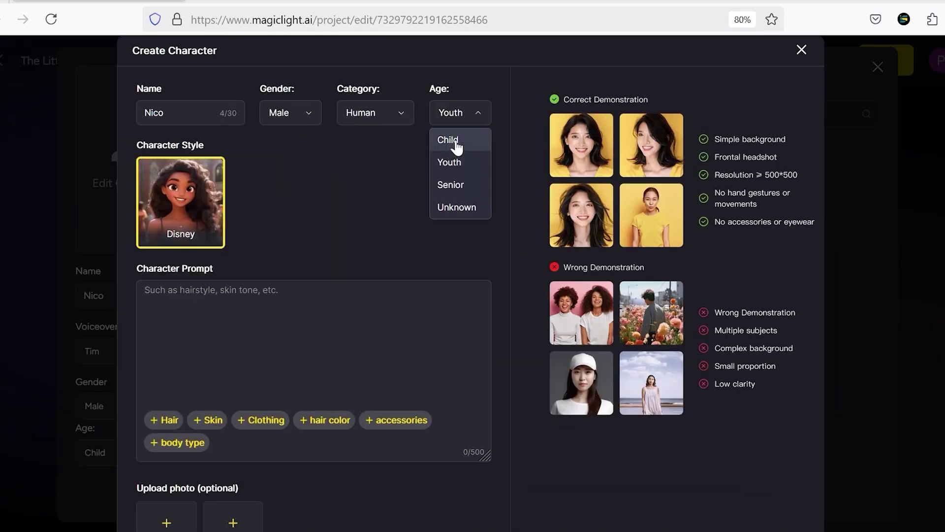
pyautogui.click(456, 140)
# Describe Nico as age 7, energetic, cheerful and adventurous, with dark brown hair in two short pigtails, and generate the character.
pyautogui.scroll(-1, 492, 357)
pyautogui.click(492, 357)
pyautogui.write('• Age: 7 • Personality: Energetic, cheerful, adventurous • Look: o Hair: Dark brown in two short pigtails o Eyes: Warm hazel o Outfit: Green t-shirt and denim shorts o Shoes: Red and white sneakers')
pyautogui.scroll(-2, 511, 396)
pyautogui.click(495, 514)
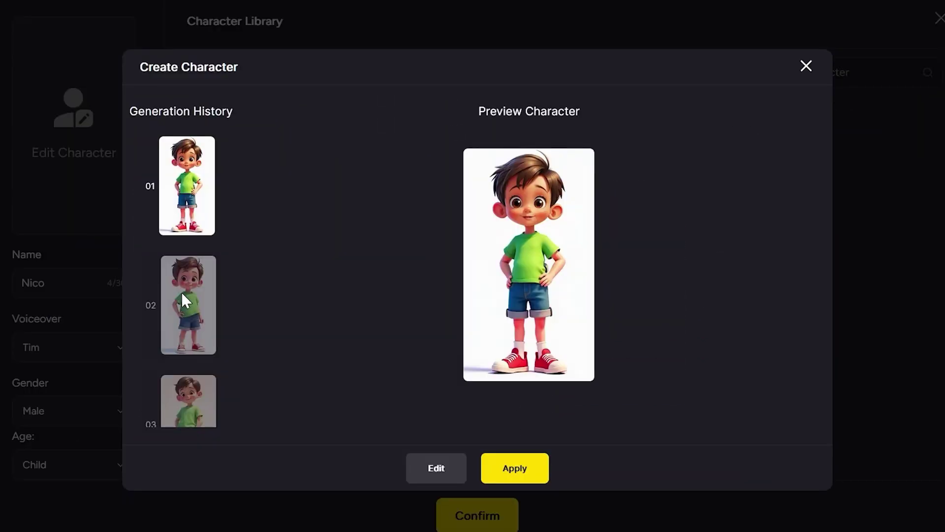
# Compare Nico's generated variants, apply the third one and set his voiceover to William(boy).
pyautogui.click(186, 301)
pyautogui.click(190, 379)
pyautogui.scroll(-2, 192, 386)
pyautogui.scroll(-2, 194, 392)
pyautogui.click(192, 377)
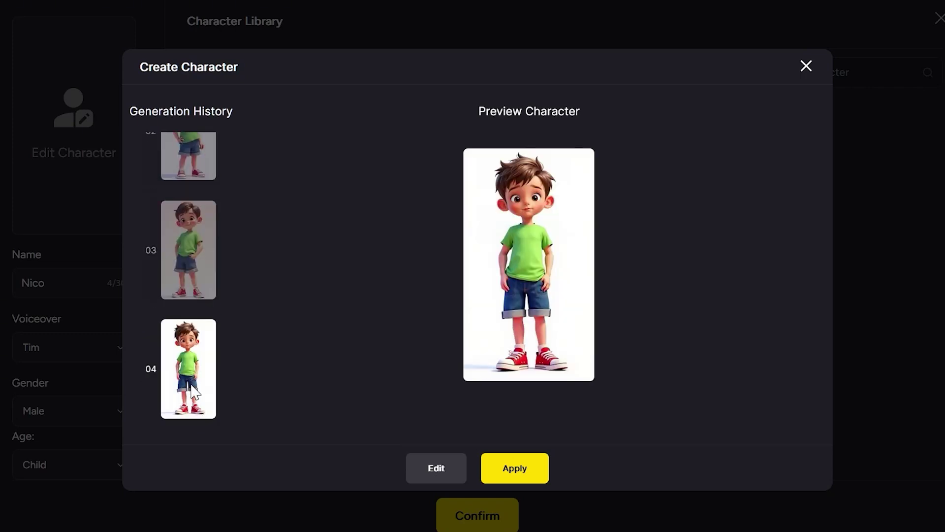
pyautogui.click(524, 467)
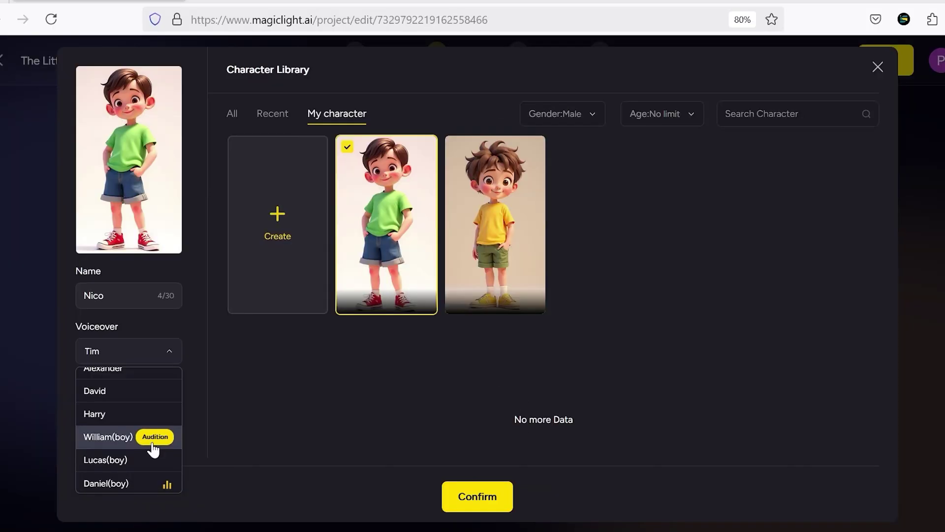
pyautogui.click(130, 438)
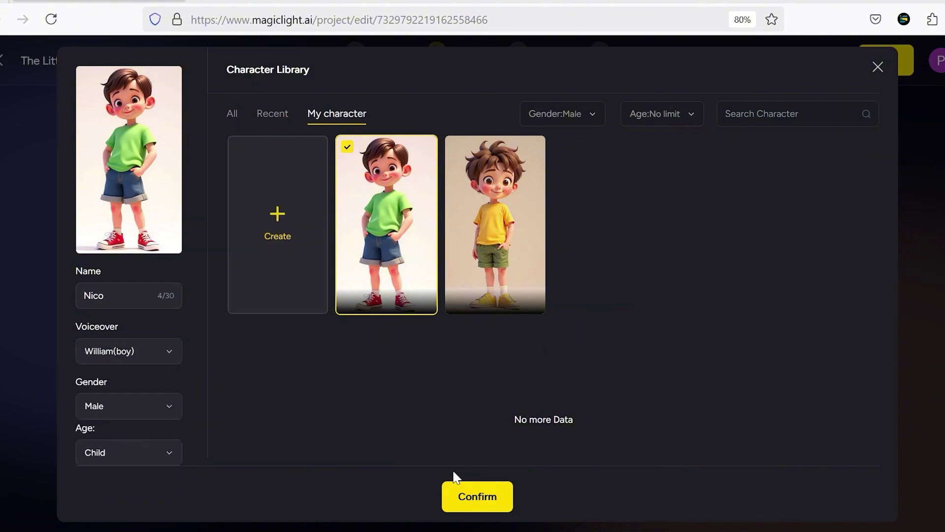
pyautogui.click(459, 495)
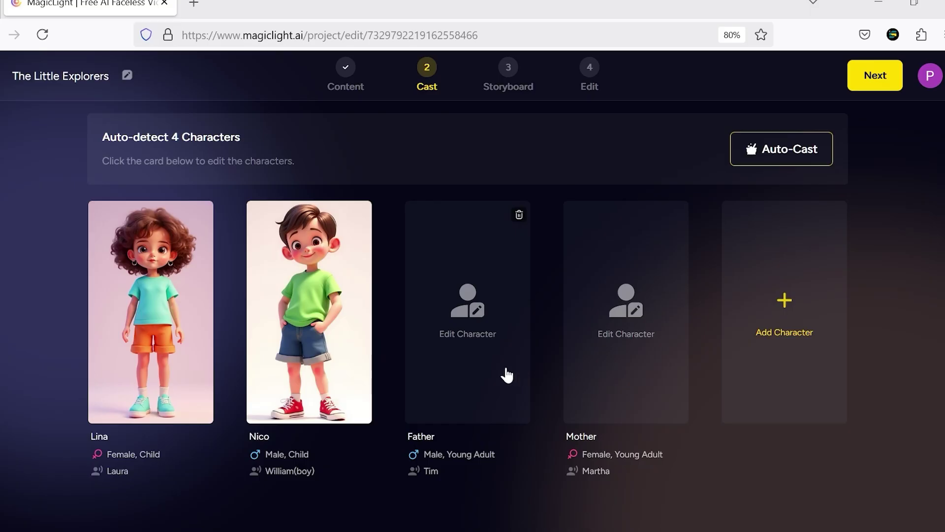
# Choose the red-haired man in the white coat from the library as Father and open his voiceover options.
pyautogui.click(498, 369)
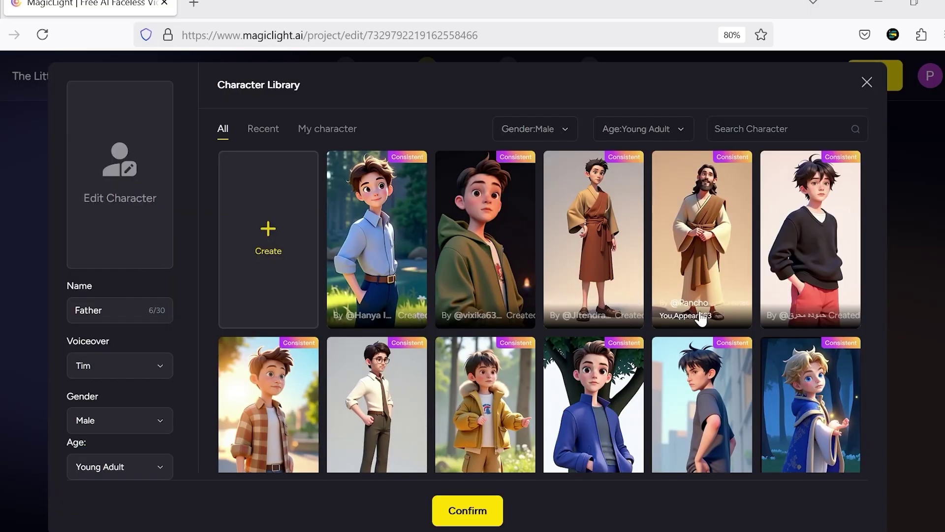
pyautogui.scroll(-4, 704, 321)
pyautogui.scroll(-6, 703, 325)
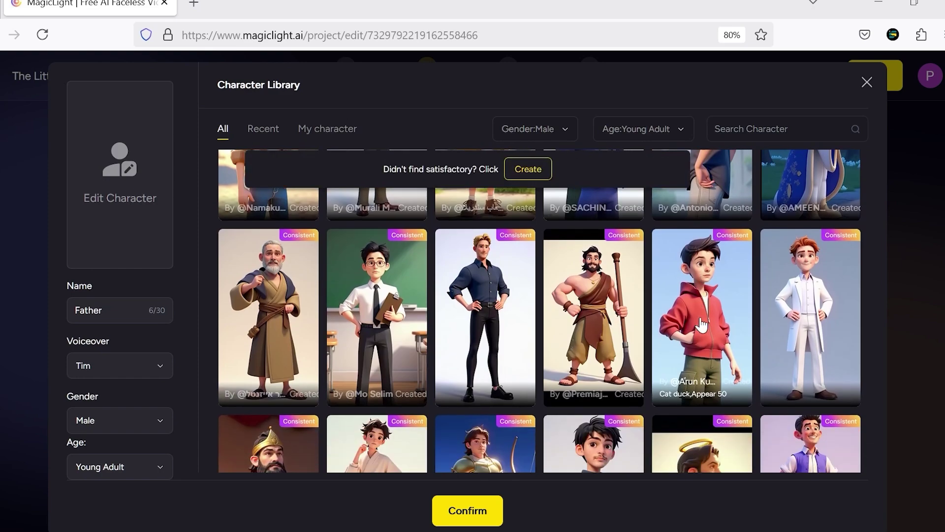
pyautogui.click(804, 368)
pyautogui.click(119, 365)
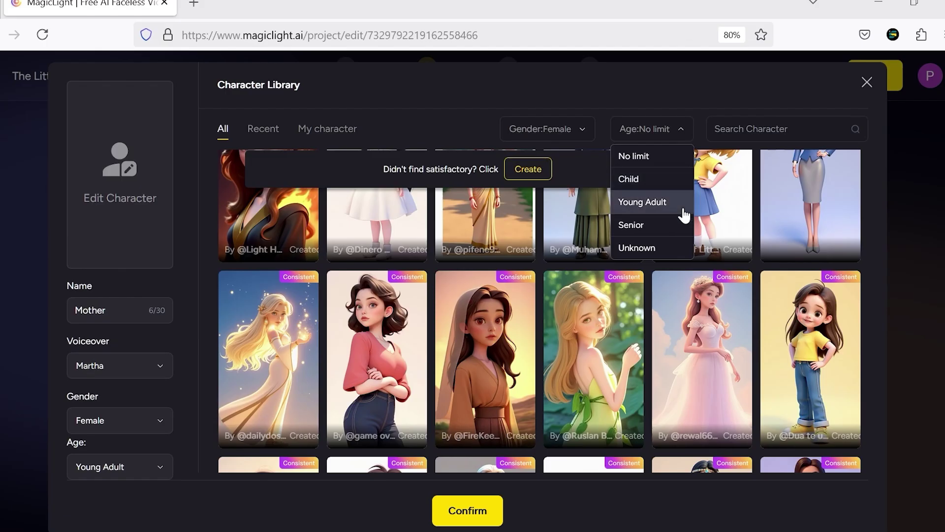
# Cast Mother as the blonde woman in the turquoise turtleneck from the character library, with the voiceover Martha, and confirm her.
pyautogui.click(681, 212)
pyautogui.click(726, 409)
pyautogui.click(118, 365)
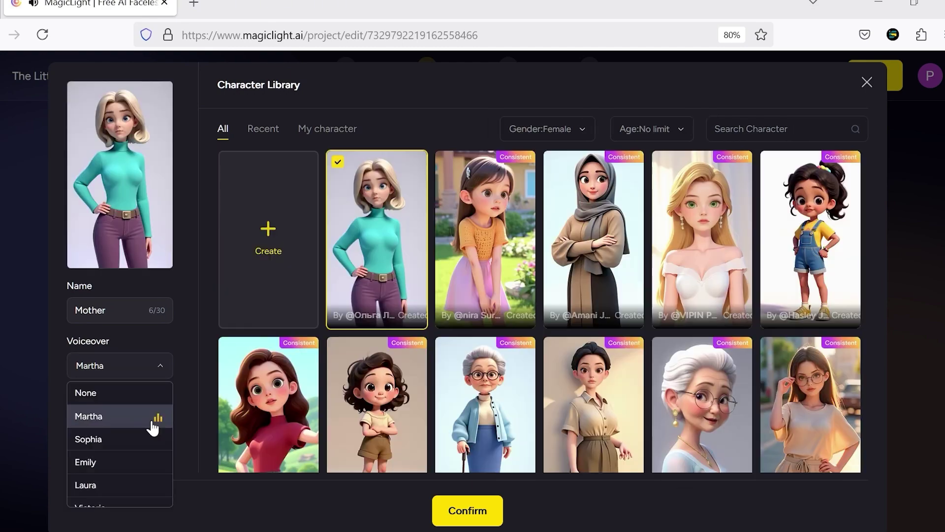
pyautogui.click(447, 512)
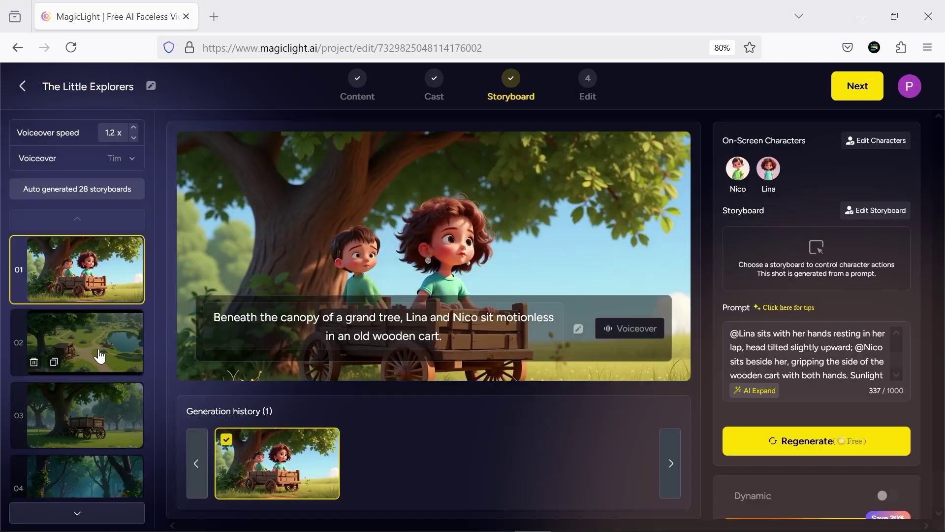
# Go through the generated storyboard scenes one by one from scene 02 onward to examine their images, captions and prompts.
pyautogui.click(101, 344)
pyautogui.click(103, 404)
pyautogui.scroll(-1, 103, 405)
pyautogui.click(103, 405)
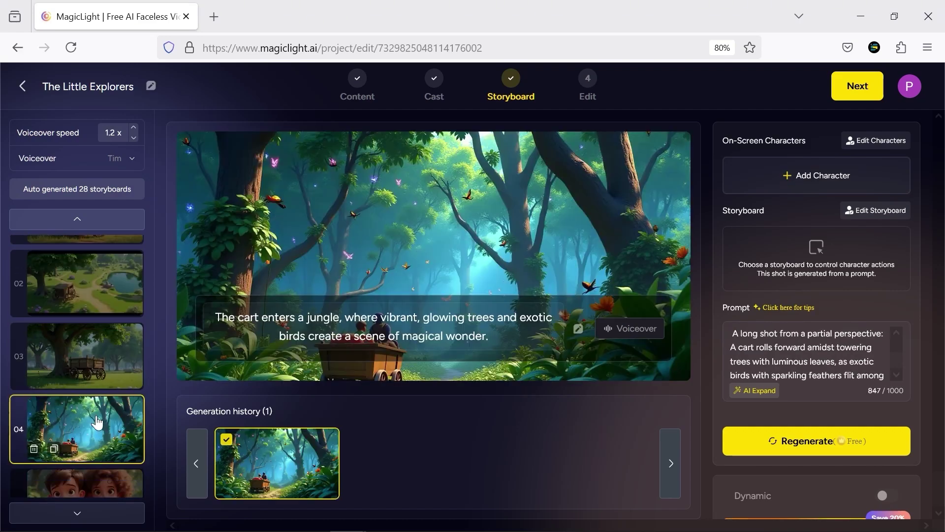
pyautogui.scroll(-1, 101, 424)
pyautogui.click(99, 433)
pyautogui.scroll(-1, 99, 433)
pyautogui.click(101, 443)
pyautogui.scroll(-1, 103, 447)
pyautogui.click(101, 443)
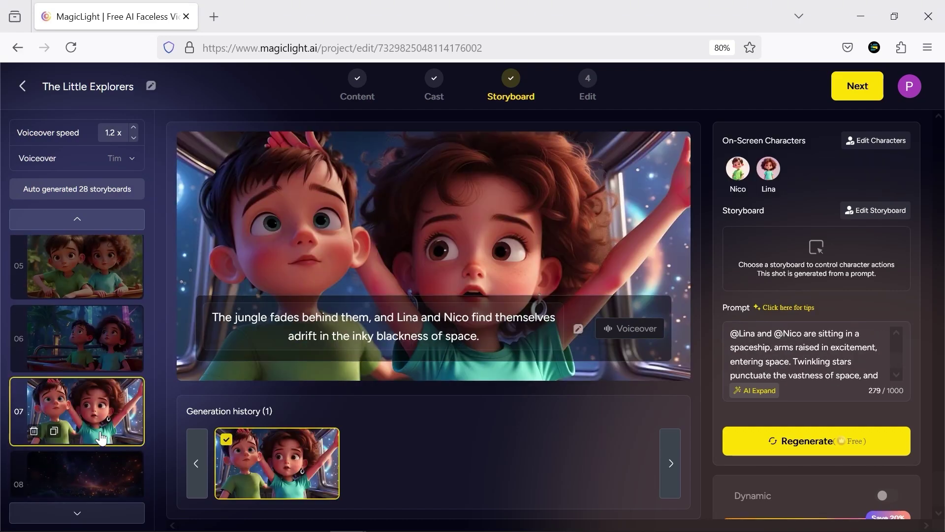
pyautogui.scroll(-1, 101, 443)
pyautogui.click(100, 444)
pyautogui.scroll(-1, 100, 443)
pyautogui.click(100, 441)
pyautogui.scroll(-1, 100, 441)
pyautogui.click(101, 438)
pyautogui.scroll(-1, 101, 439)
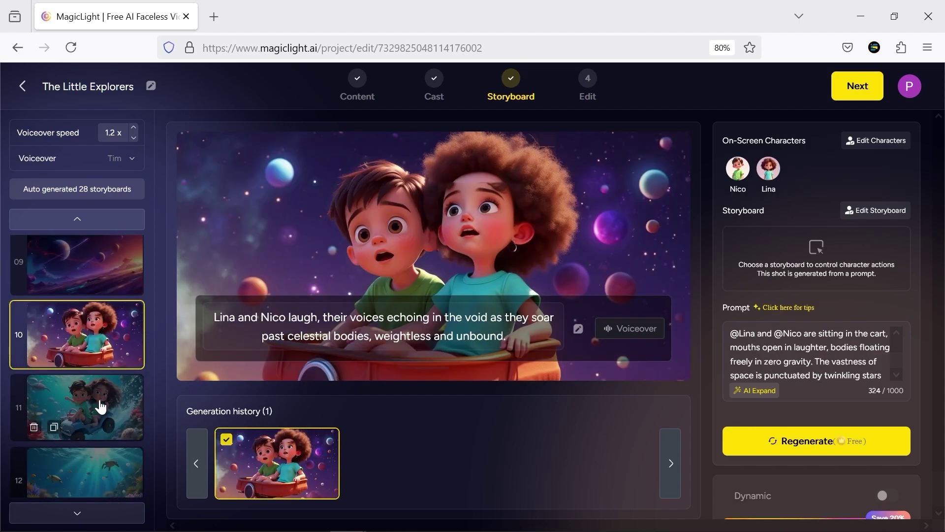
pyautogui.click(102, 401)
pyautogui.scroll(-1, 101, 406)
pyautogui.click(102, 409)
pyautogui.scroll(-1, 101, 418)
pyautogui.click(101, 423)
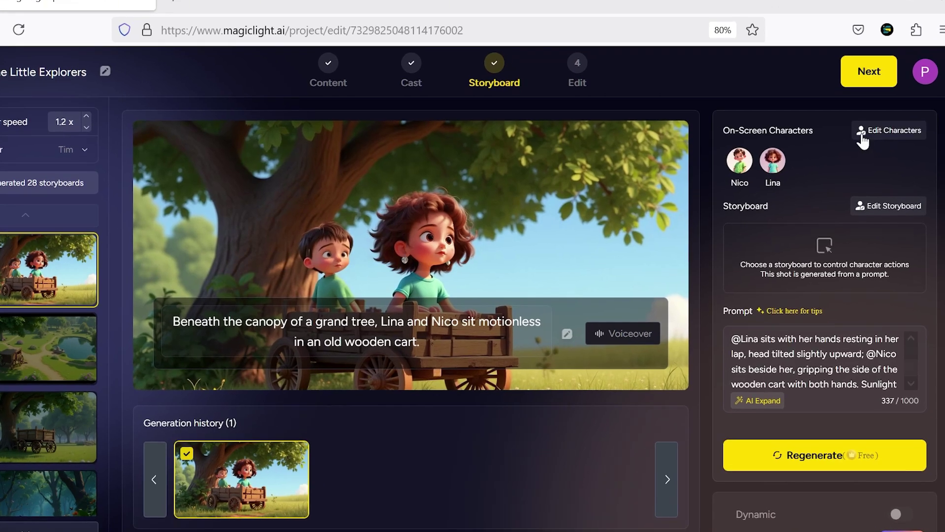
# Try to exchange the positions of Nico and Lina in scene 01.
pyautogui.click(863, 140)
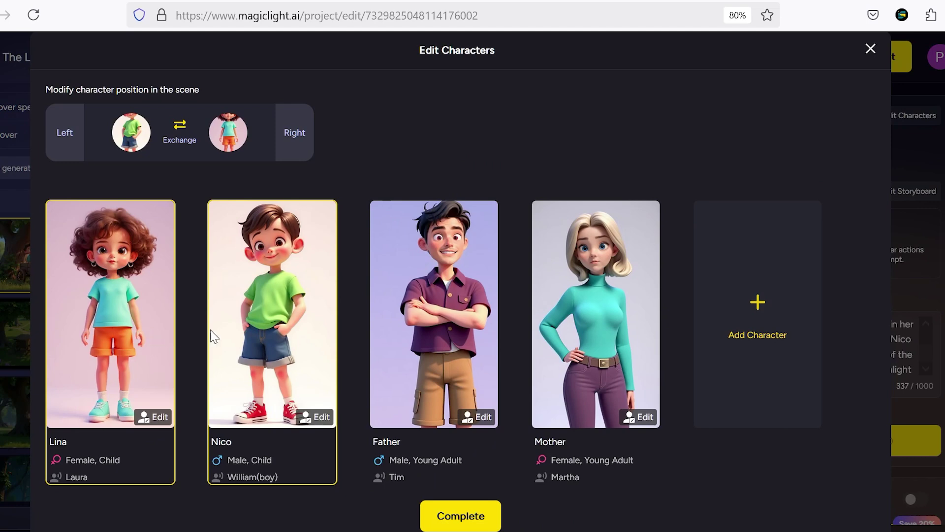
pyautogui.click(182, 134)
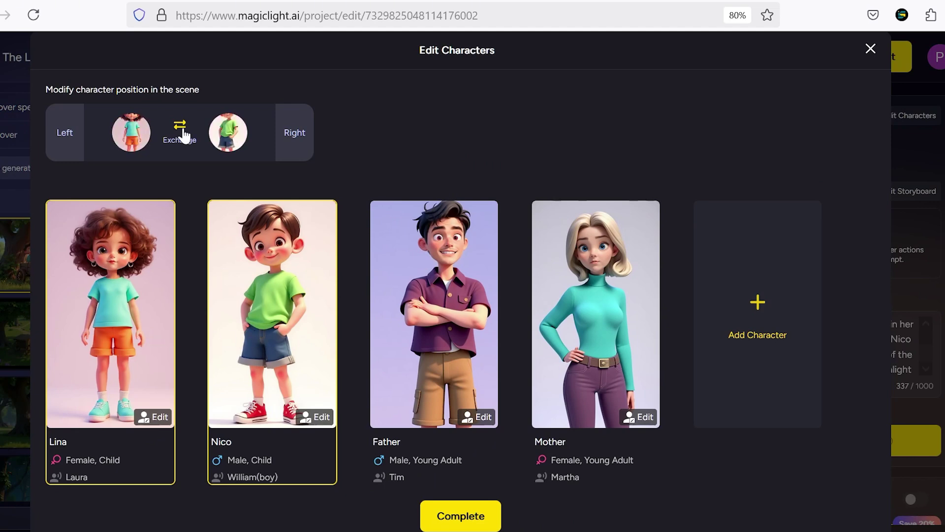
pyautogui.click(461, 516)
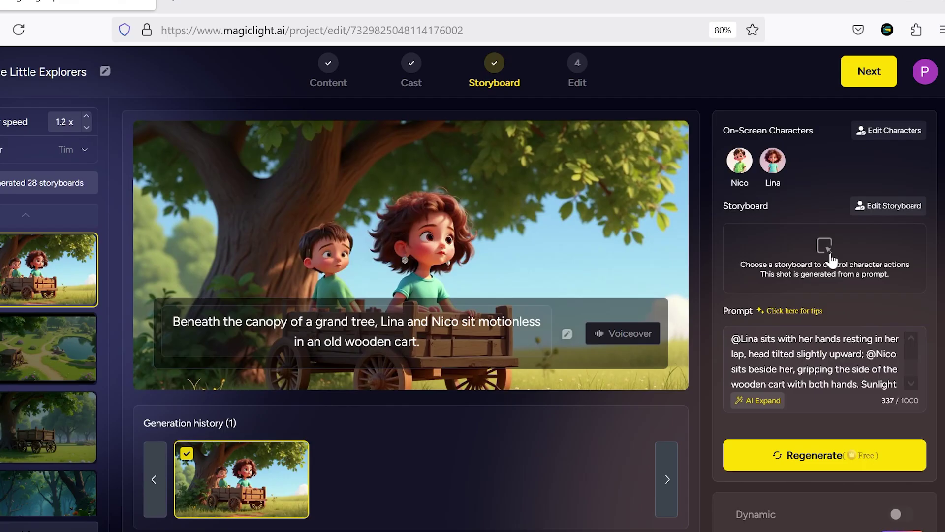
# Look through the library of character action sketches available for scene 01 and close it without choosing one.
pyautogui.click(894, 206)
pyautogui.scroll(-10, 639, 266)
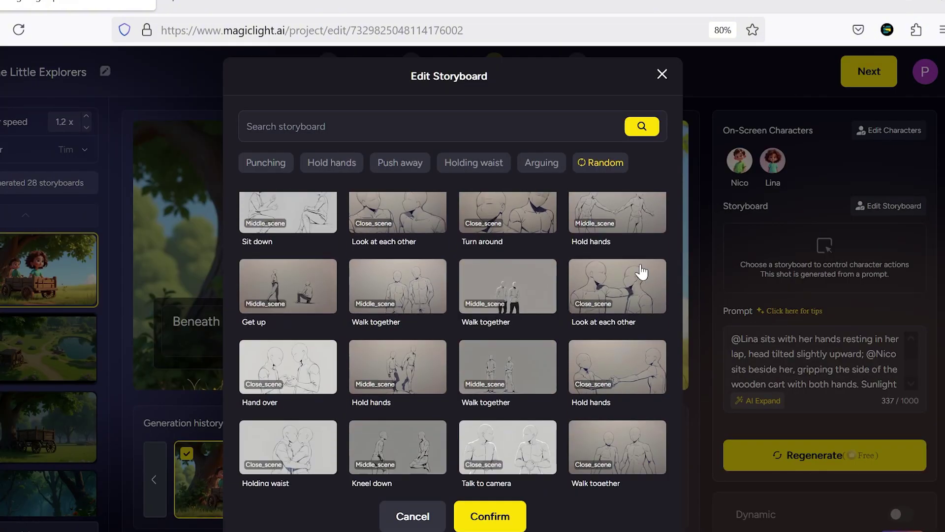
pyautogui.scroll(-15, 642, 271)
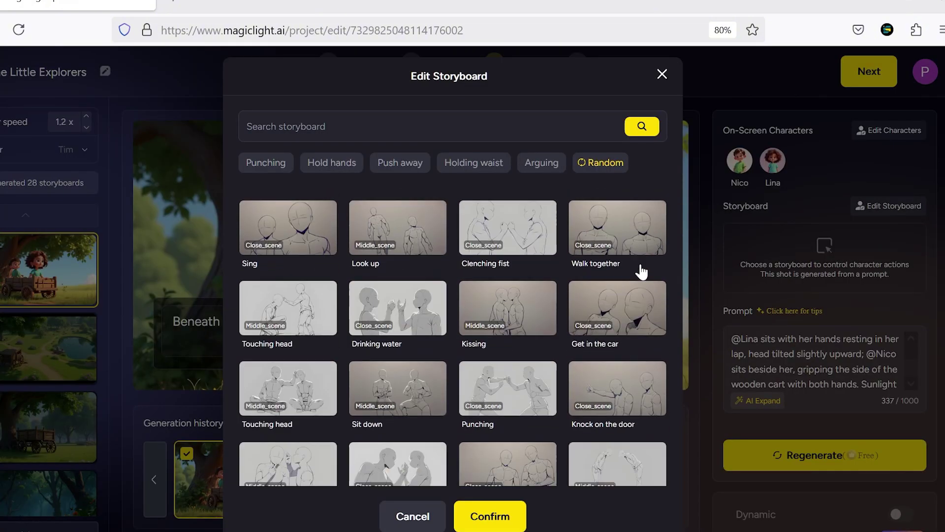
pyautogui.scroll(-15, 642, 271)
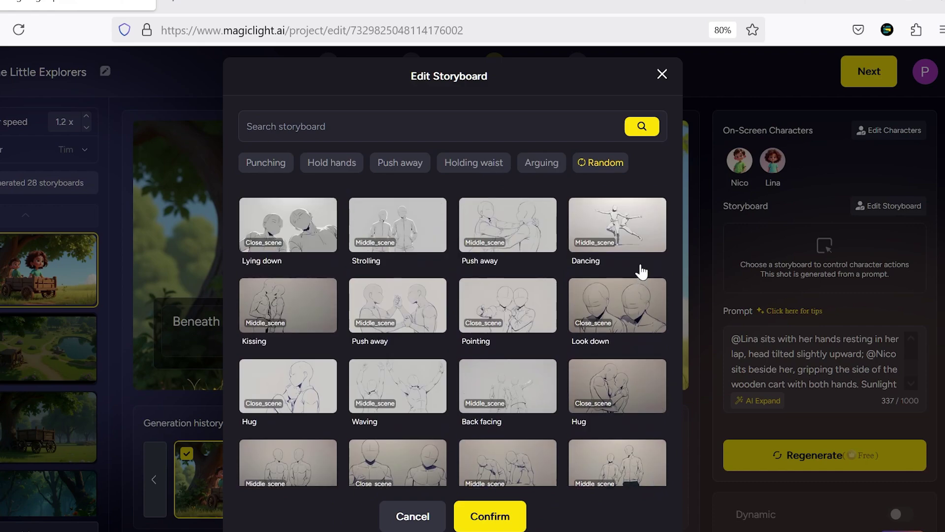
pyautogui.press('Escape')
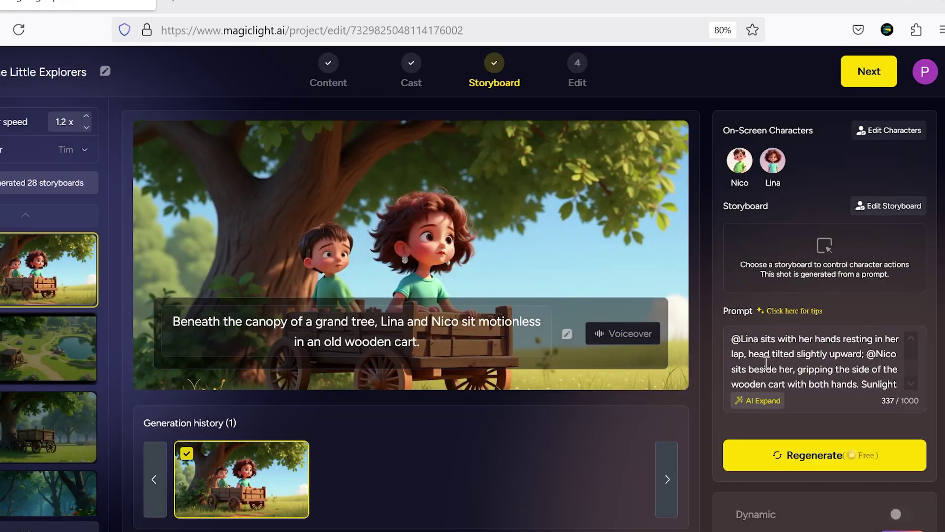
# Read through the full image prompt of scene 01 and check the regeneration and animation options.
pyautogui.click(812, 354)
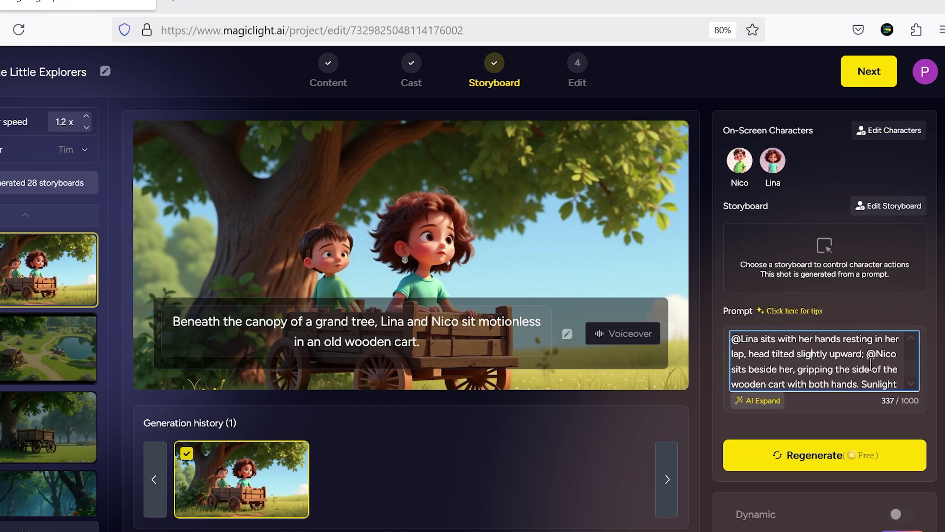
pyautogui.scroll(-2, 870, 364)
pyautogui.moveTo(870, 377); pyautogui.dragTo(804, 340)
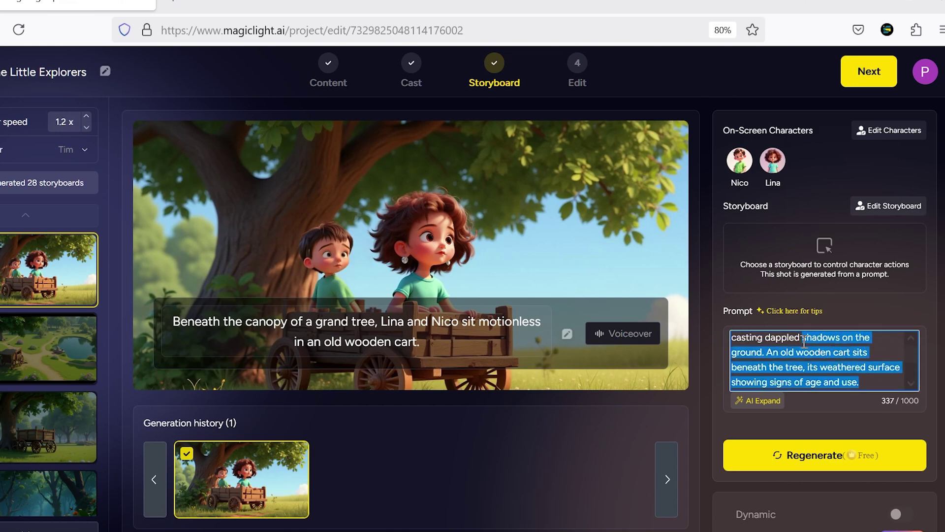
pyautogui.scroll(3, 798, 354)
pyautogui.scroll(-4, 837, 384)
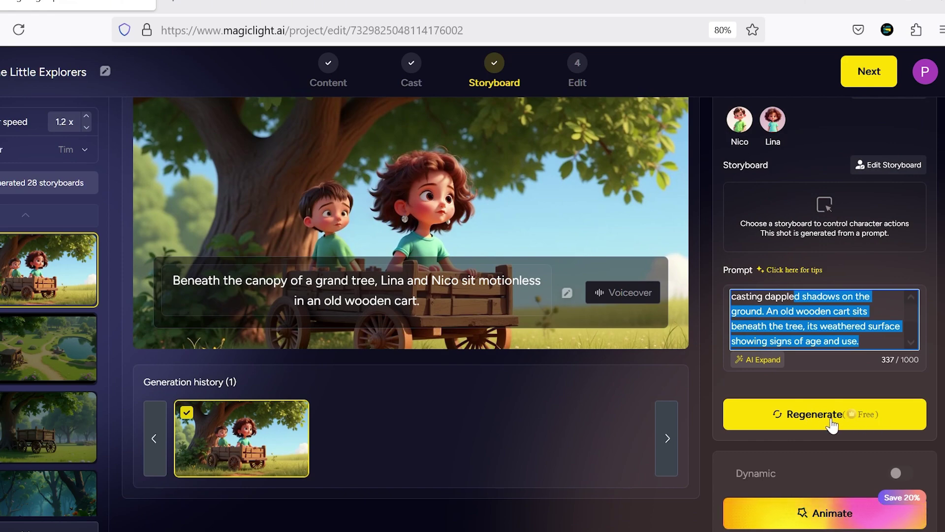
# Open the caption of scene 01 for editing, select its text and leave it as it is.
pyautogui.scroll(2, 822, 423)
pyautogui.moveTo(180, 280); pyautogui.dragTo(312, 288)
pyautogui.moveTo(348, 330); pyautogui.dragTo(457, 343)
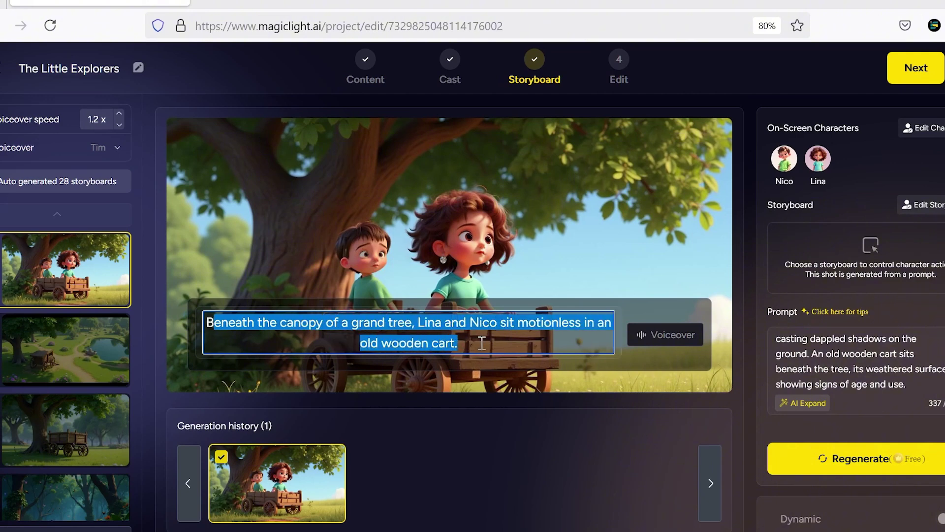
pyautogui.click(430, 328)
# Check the speaker options for the caption of scene 01 and pick Tim as its voice.
pyautogui.click(641, 337)
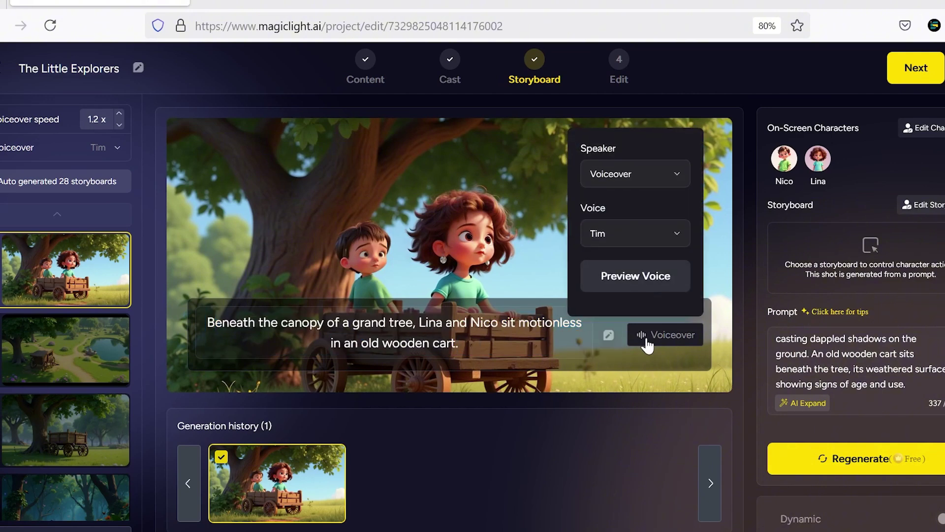
pyautogui.click(617, 185)
pyautogui.click(616, 186)
pyautogui.click(618, 235)
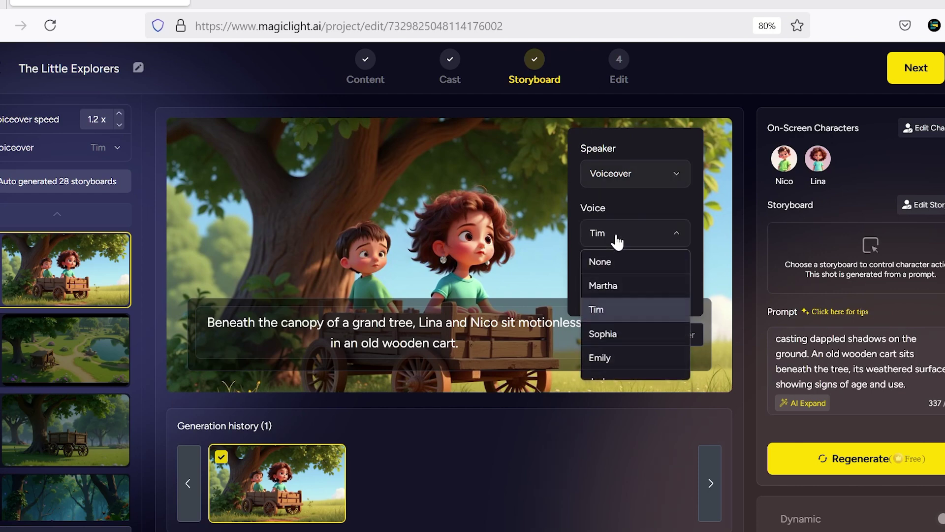
pyautogui.click(599, 309)
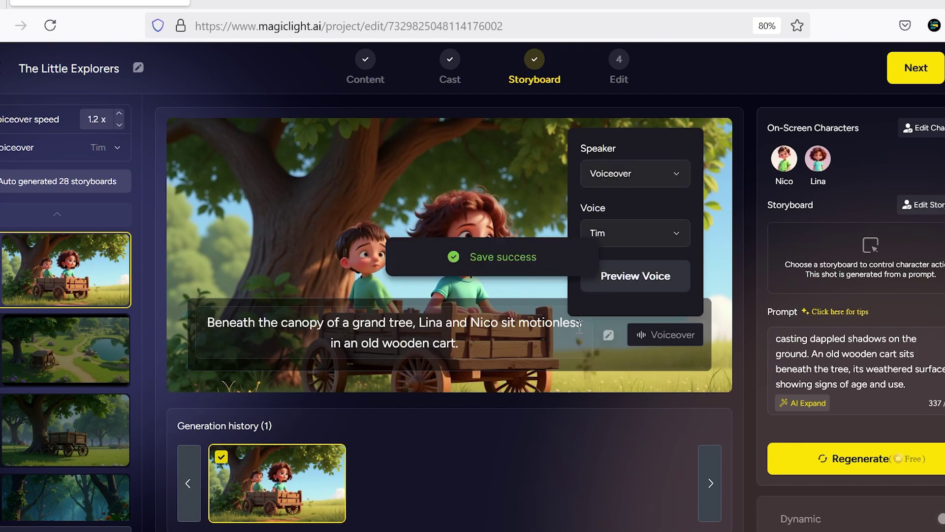
pyautogui.click(558, 309)
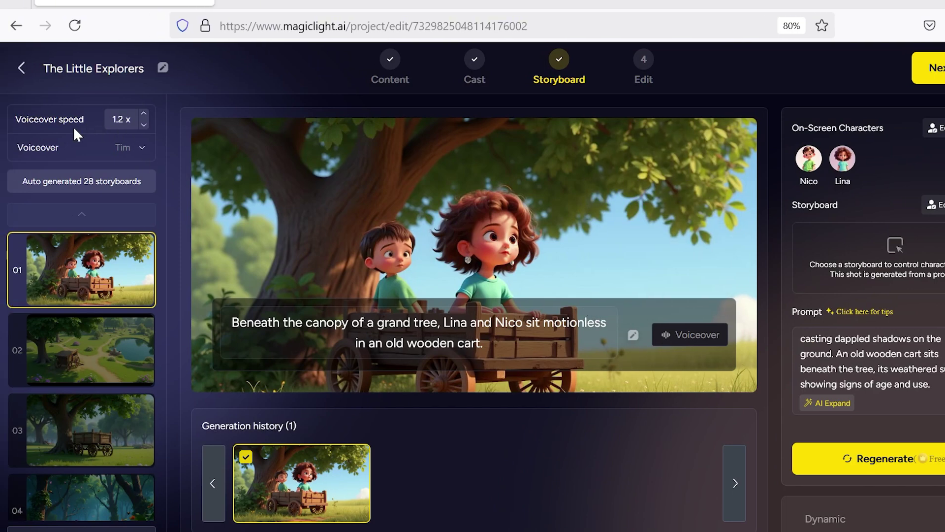
# Set the project-wide voiceover to Sophia.
pyautogui.click(37, 148)
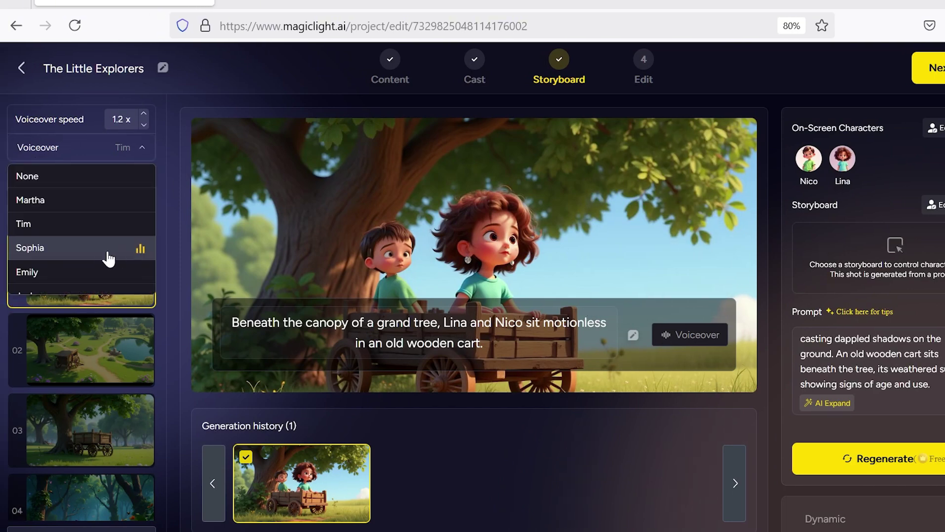
pyautogui.click(50, 256)
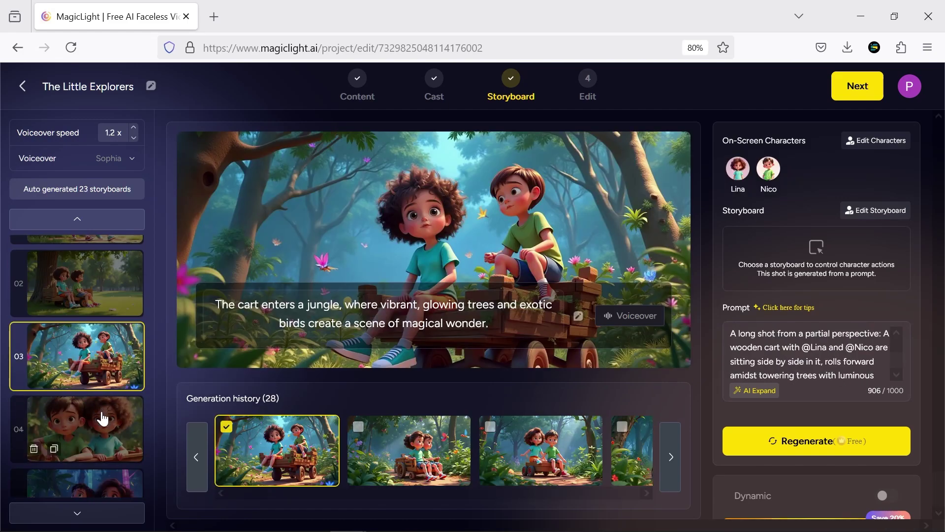
# Step through scenes 04 to 09 of the storyboard to check their images, captions and prompts.
pyautogui.click(103, 419)
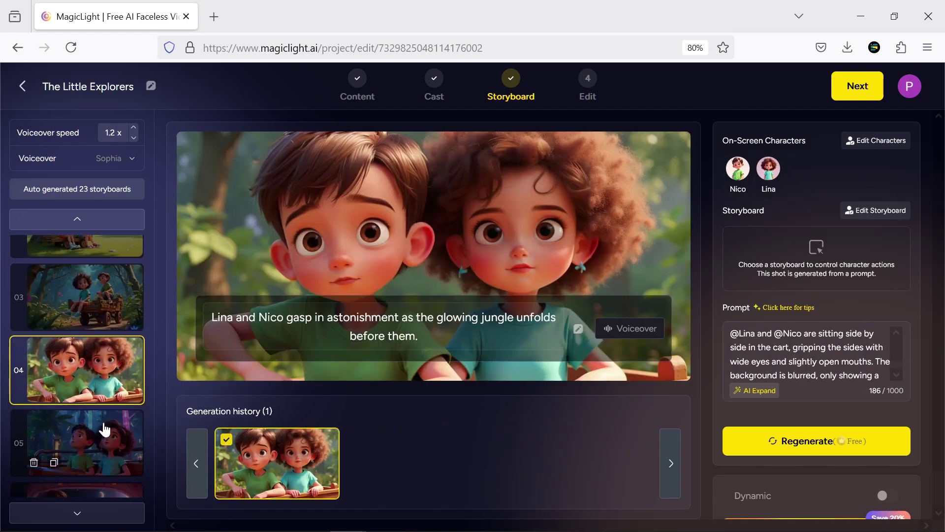
pyautogui.click(105, 429)
pyautogui.click(102, 433)
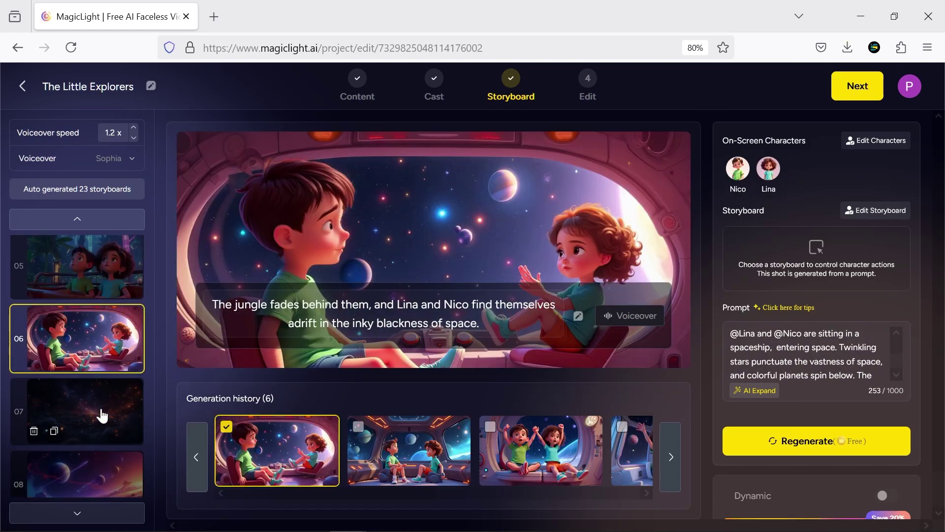
pyautogui.click(102, 416)
pyautogui.click(105, 440)
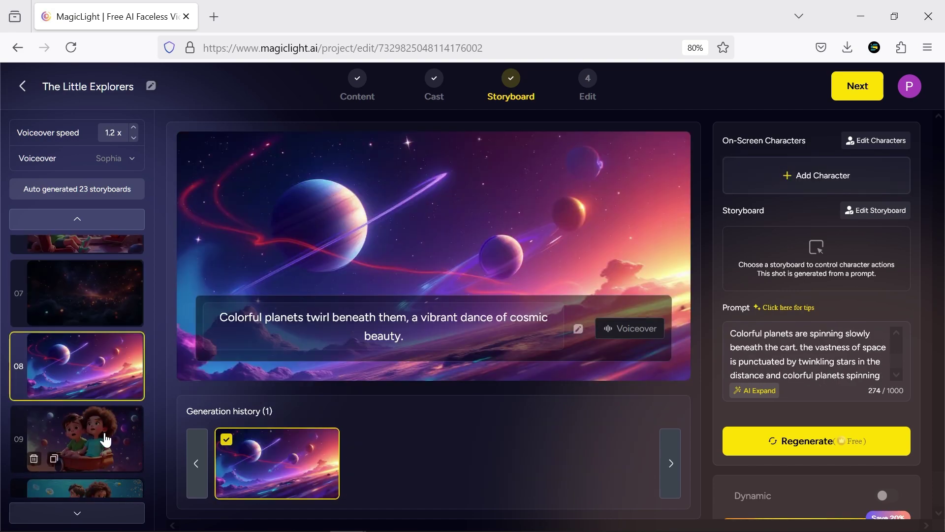
pyautogui.click(105, 440)
pyautogui.scroll(-1, 562, 329)
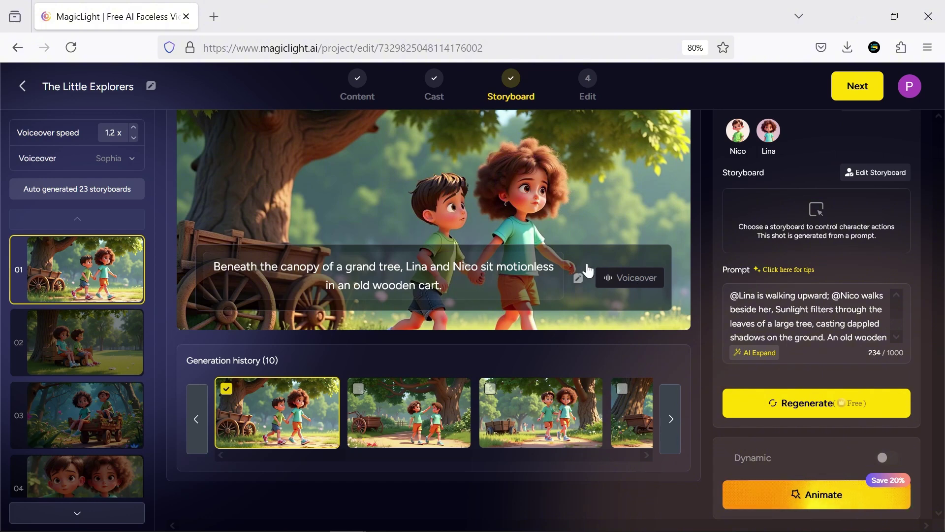
# Animate all 23 storyboard images with Animate Pro and confirm spending the credits.
pyautogui.click(774, 491)
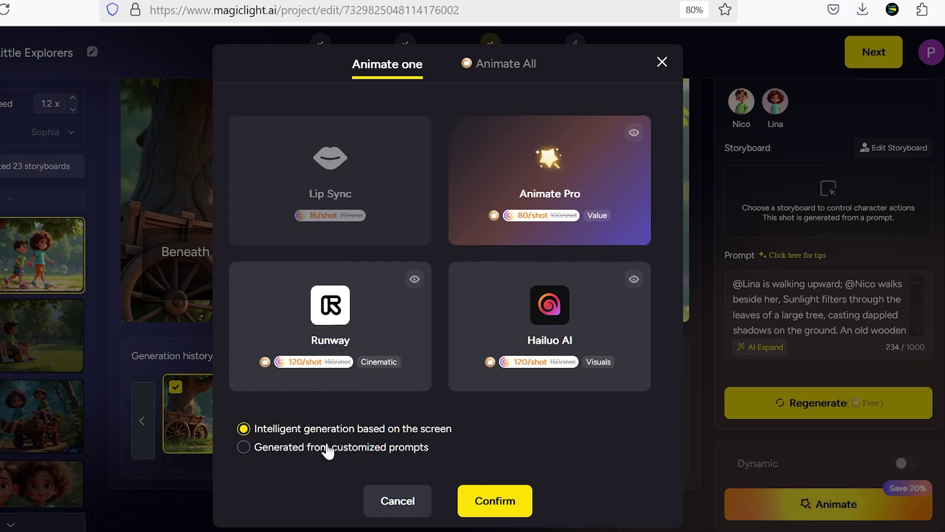
pyautogui.click(379, 456)
pyautogui.click(512, 74)
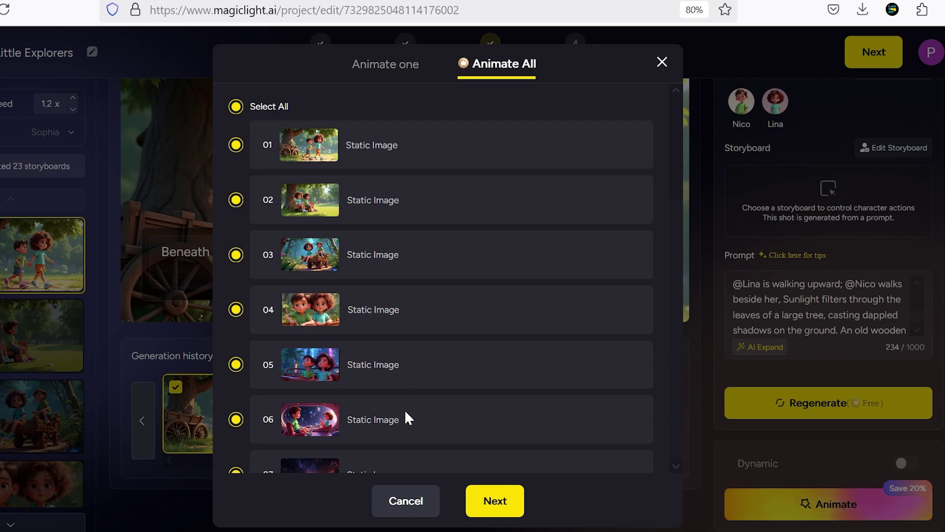
pyautogui.scroll(-15, 405, 419)
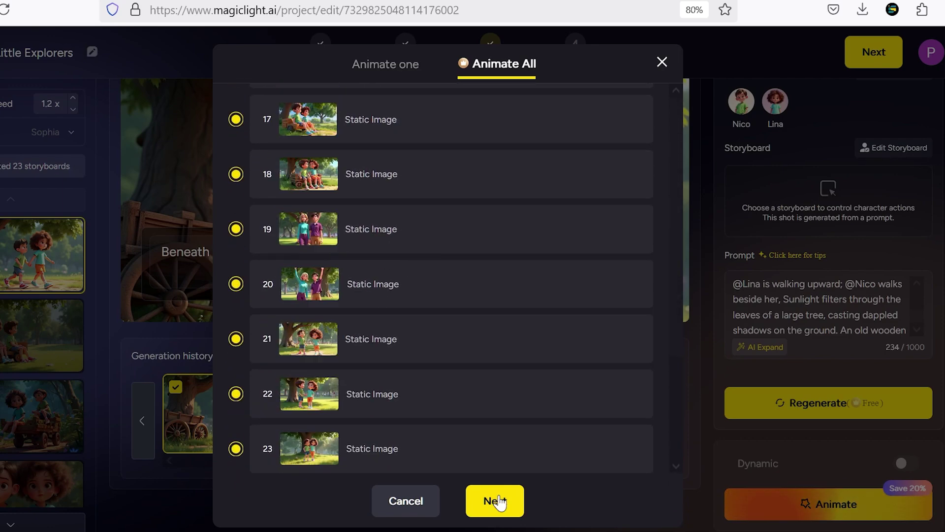
pyautogui.click(495, 501)
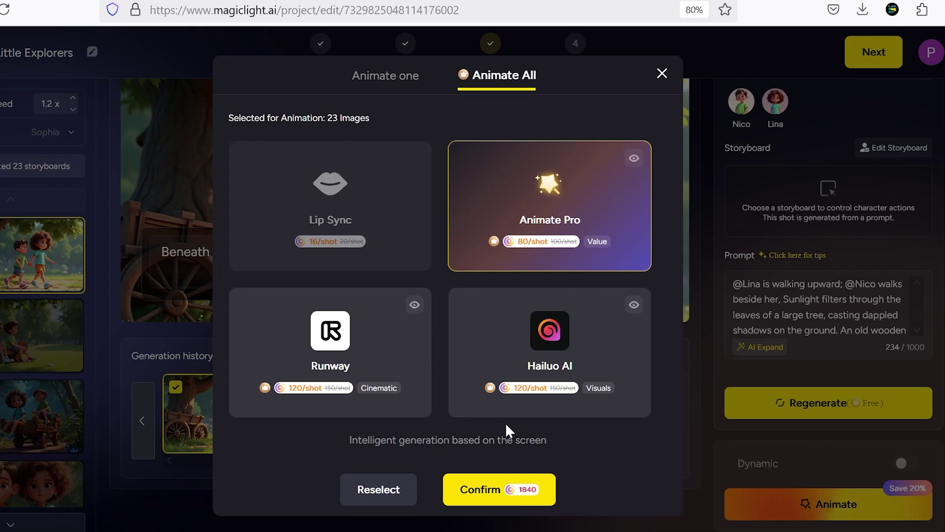
pyautogui.click(521, 489)
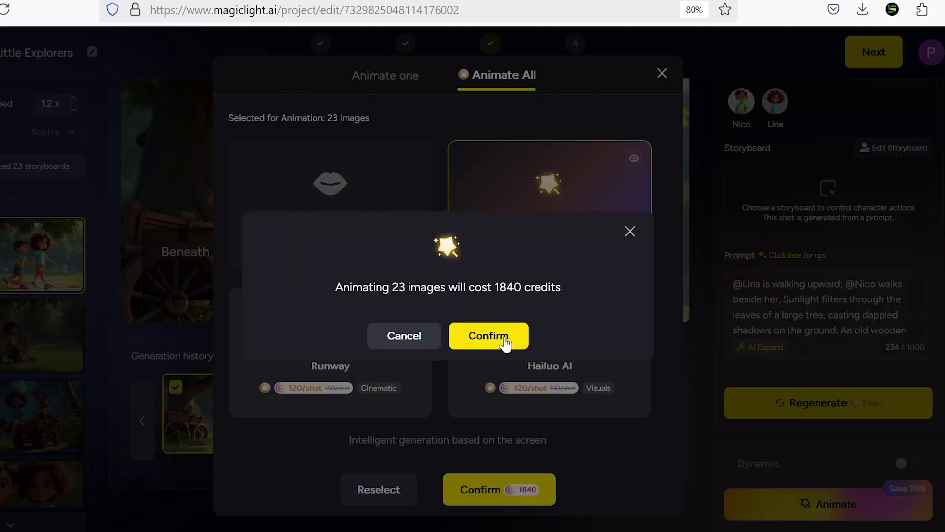
pyautogui.click(505, 342)
# Look through the animated storyboard scenes and open individual ones to check their motion.
pyautogui.scroll(-5, 46, 365)
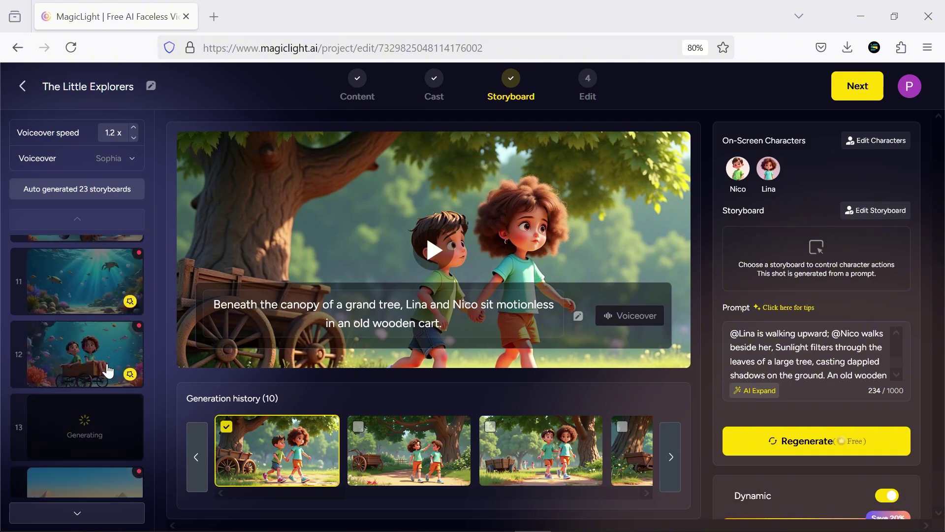
pyautogui.click(109, 370)
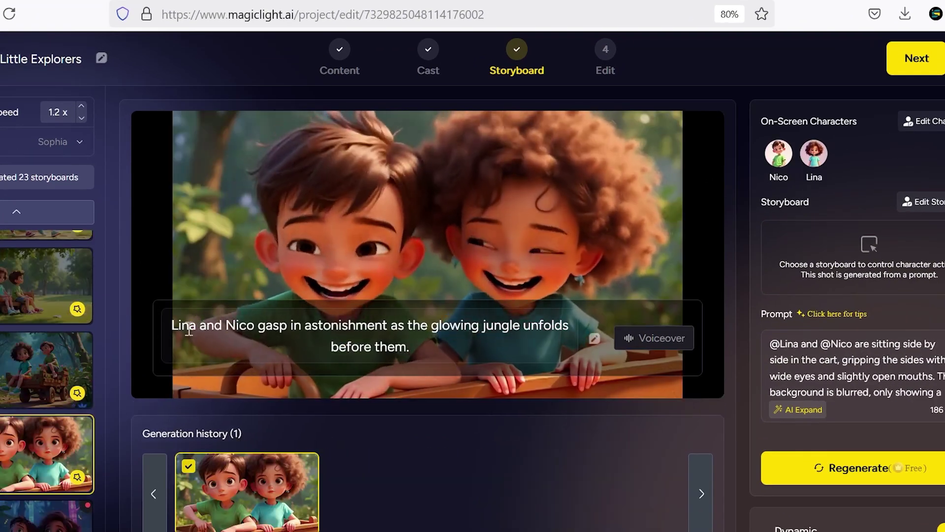
pyautogui.click(66, 363)
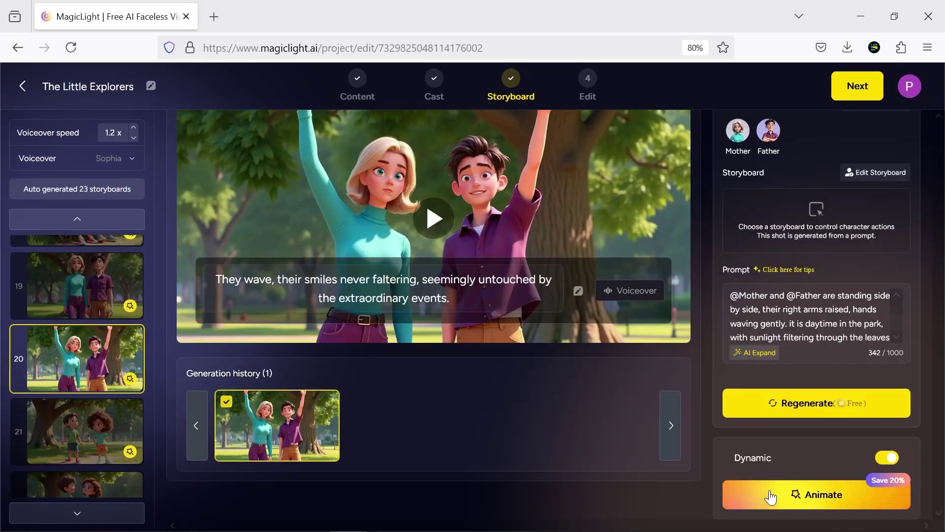
# Animate storyboard scene 20 on its own with Runway, generating from customized prompts, and confirm spending the credits.
pyautogui.click(771, 497)
pyautogui.click(401, 443)
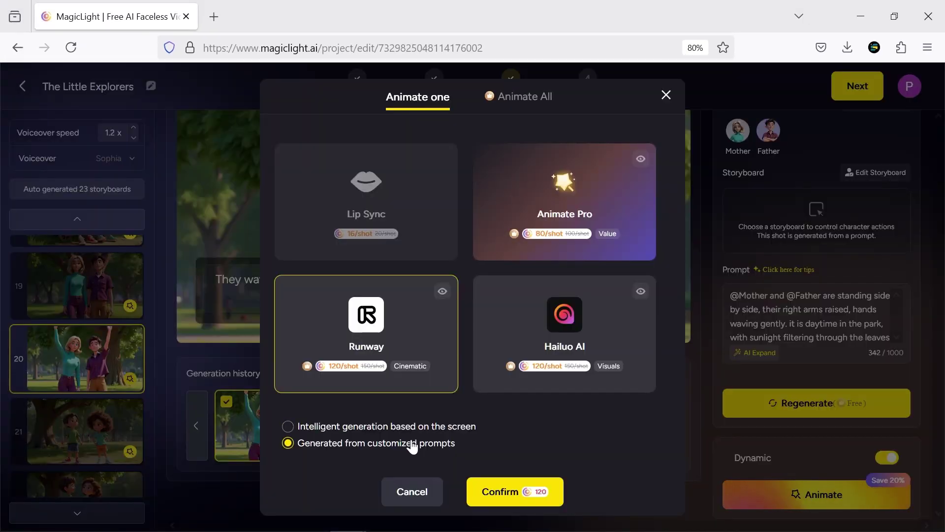
pyautogui.click(513, 492)
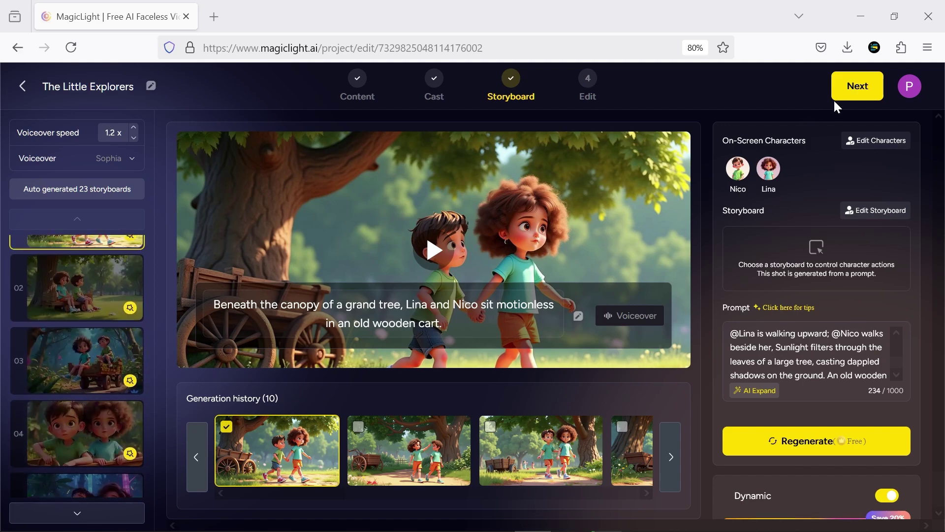
# Proceed to the Edit stage and use the third scene's image, the children on the wooden cart, as the video cover.
pyautogui.click(858, 86)
pyautogui.click(742, 408)
pyautogui.click(426, 412)
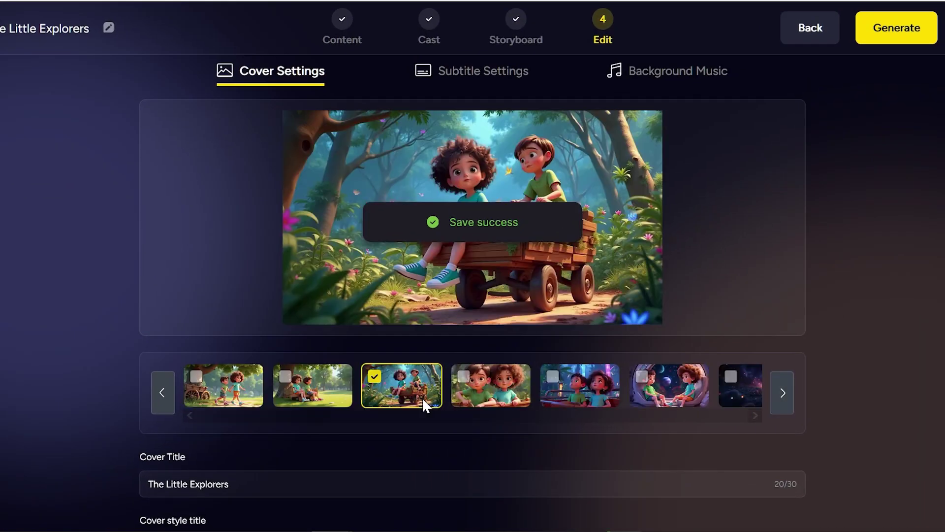
# Try the blue handwritten, outlined and yellow title styles on the video cover.
pyautogui.moveTo(223, 416); pyautogui.dragTo(135, 416)
pyautogui.click(686, 462)
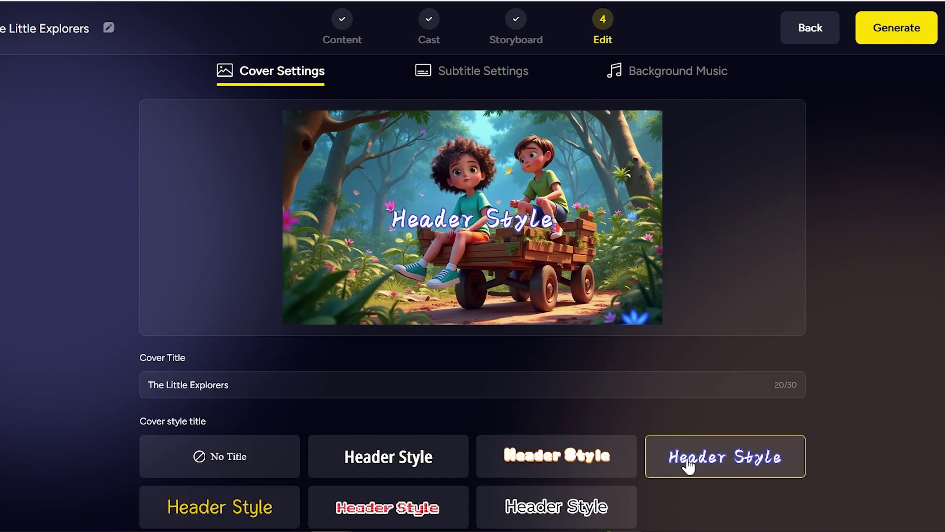
pyautogui.click(588, 511)
pyautogui.click(285, 513)
# Check the subtitle styles, and preview several background music tracks with the music volume set to 35%.
pyautogui.click(460, 76)
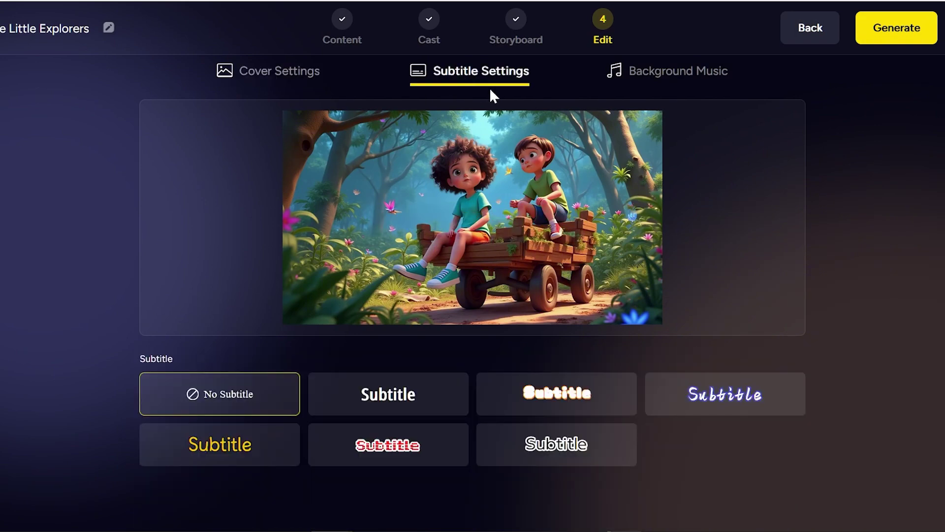
pyautogui.click(639, 83)
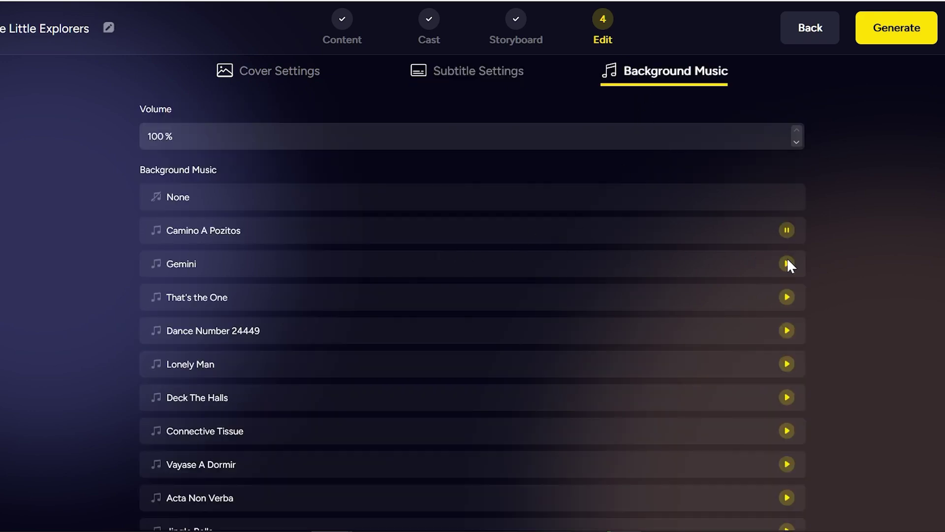
pyautogui.scroll(-1, 788, 267)
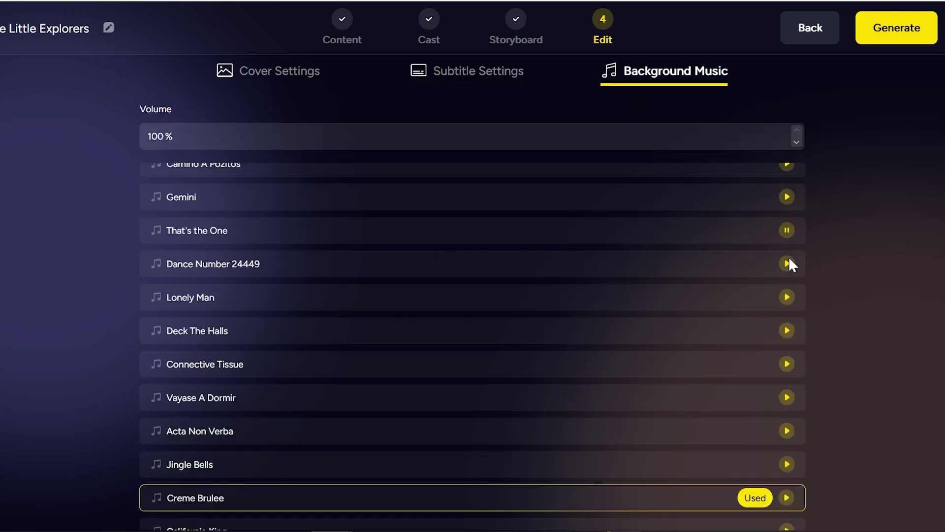
pyautogui.scroll(-5, 788, 275)
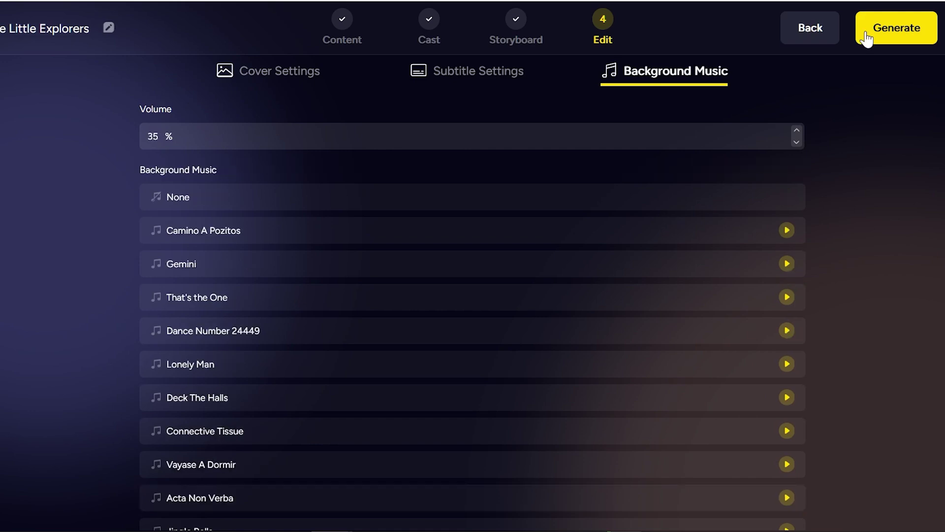
# Generate the finished video in 16:9 ratio.
pyautogui.click(865, 37)
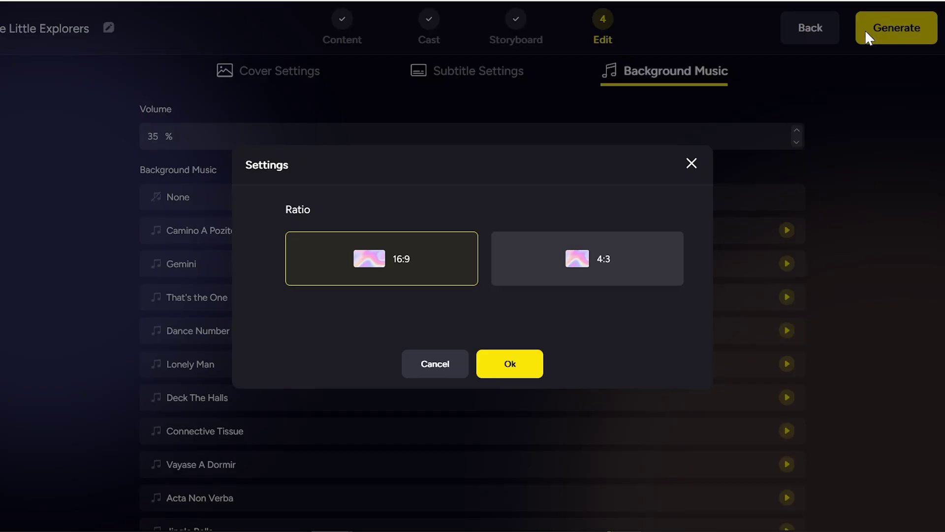
pyautogui.click(506, 377)
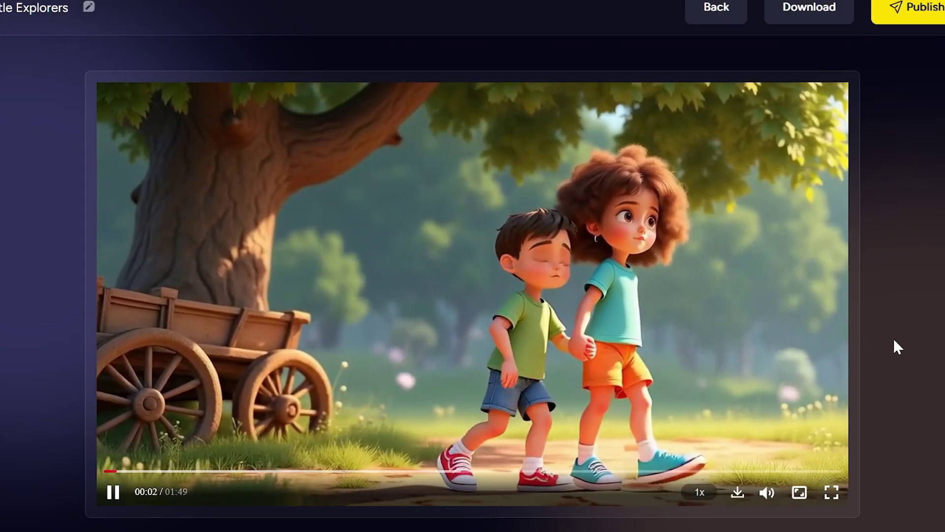